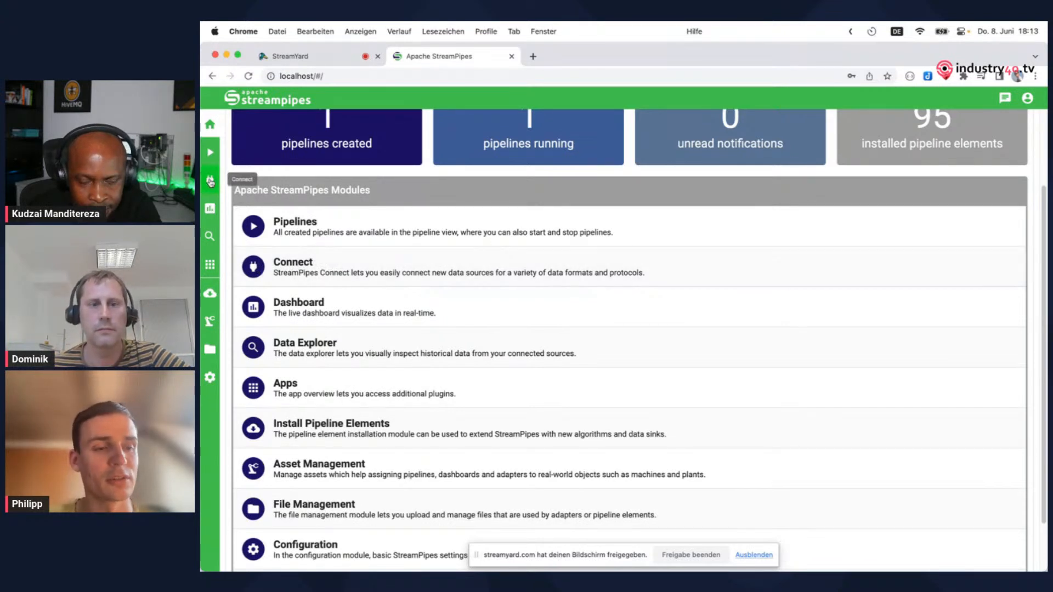
Create a new adapter in the Connect module based on the OPC UA data stream
click(210, 181)
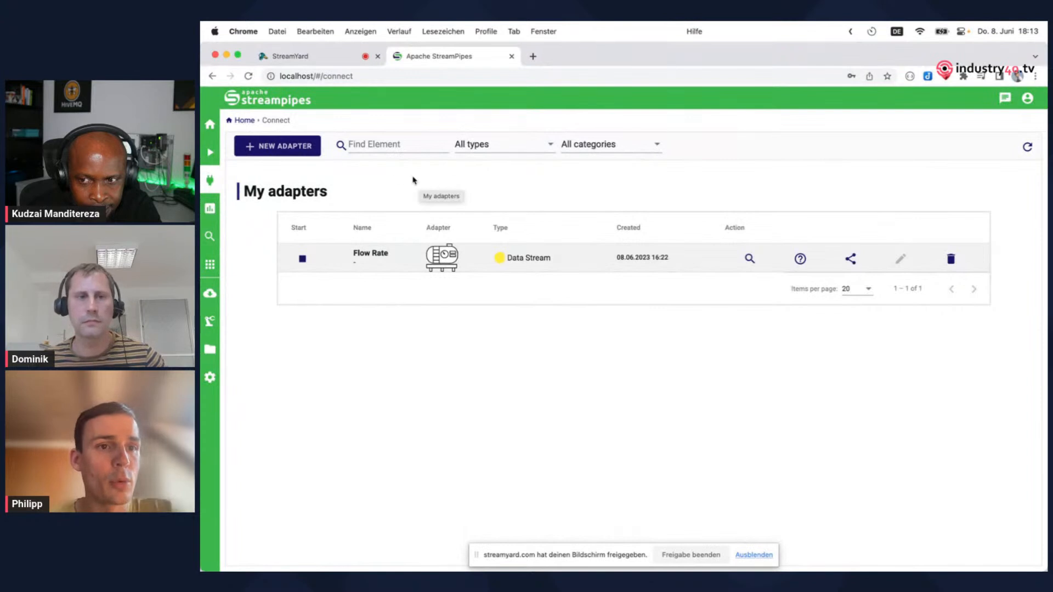
click(277, 146)
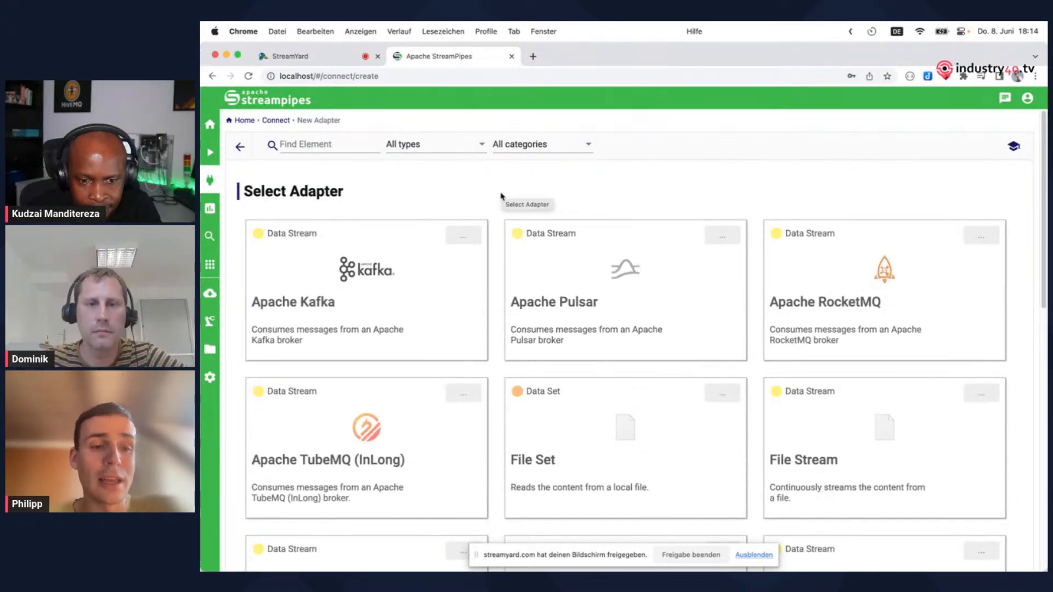
scroll(494, 242, down, 1)
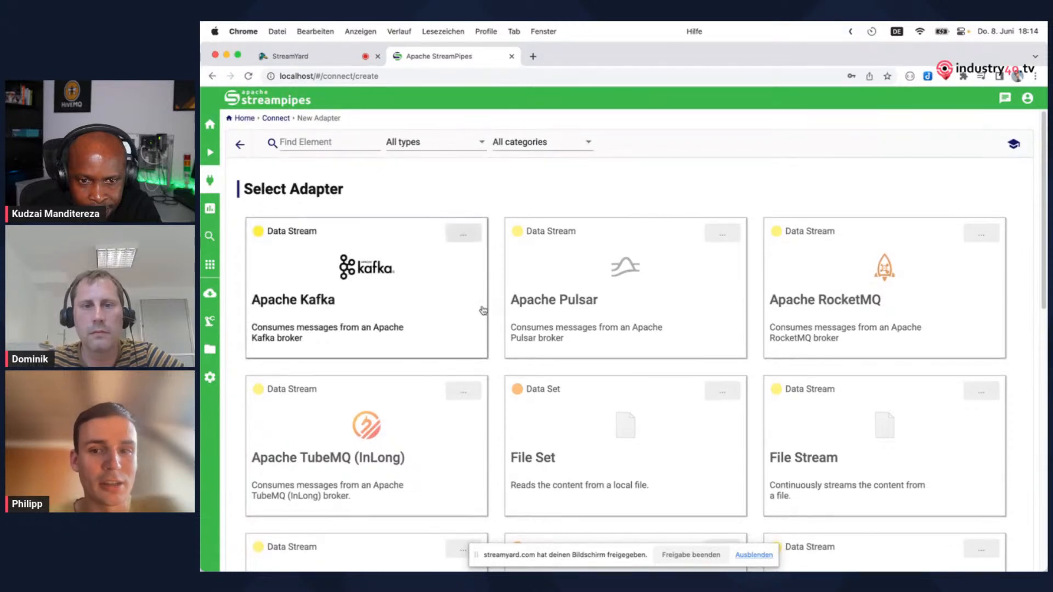
scroll(464, 292, down, 4)
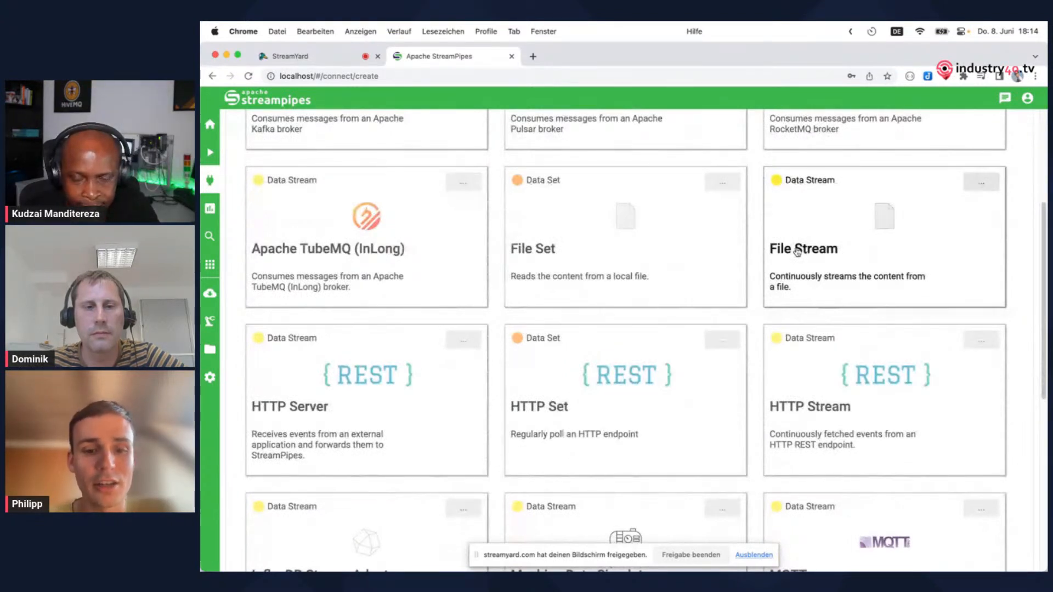
scroll(738, 332, down, 7)
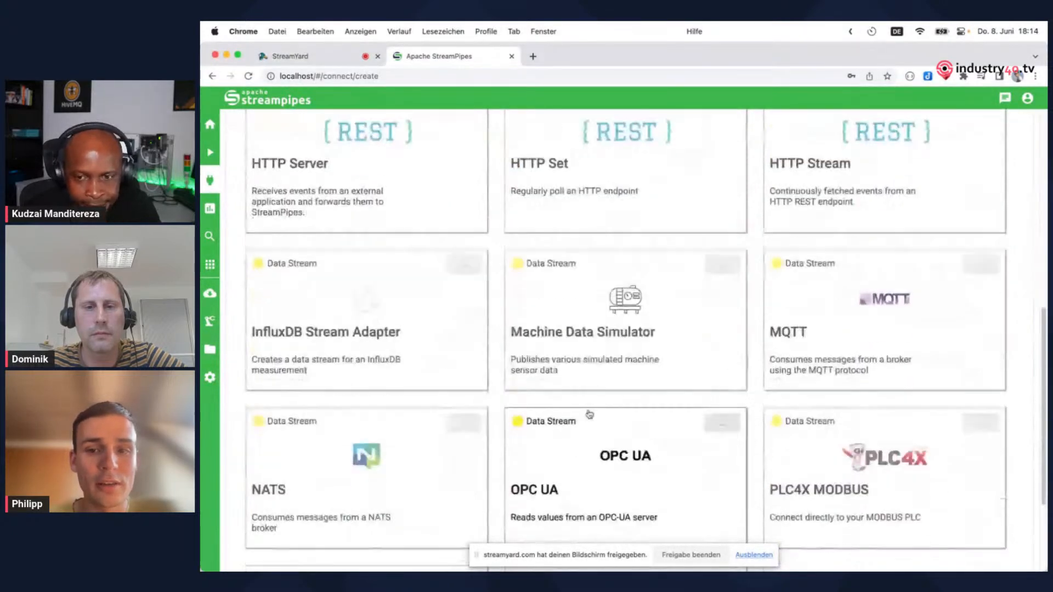
scroll(730, 350, down, 1)
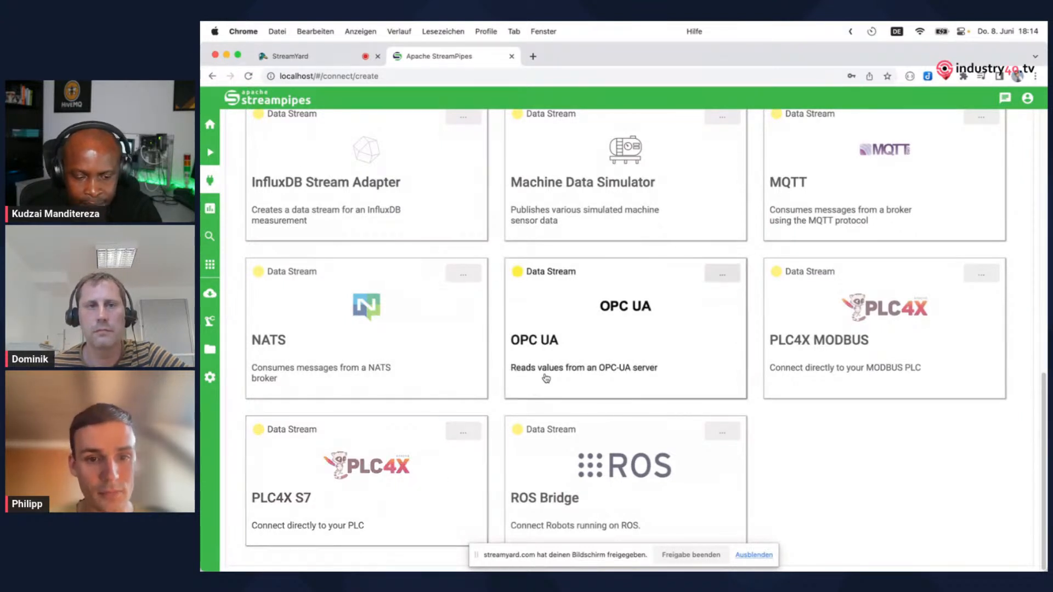
click(611, 349)
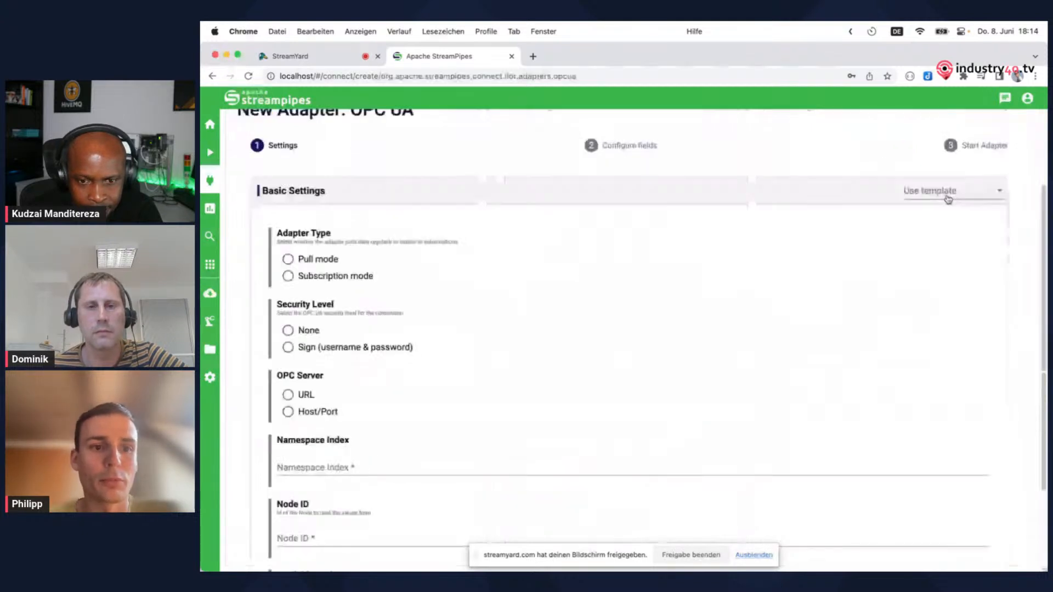
Fill the adapter's basic settings from the OPC Server template and review the adapter type, security level and server URL
click(948, 194)
click(933, 222)
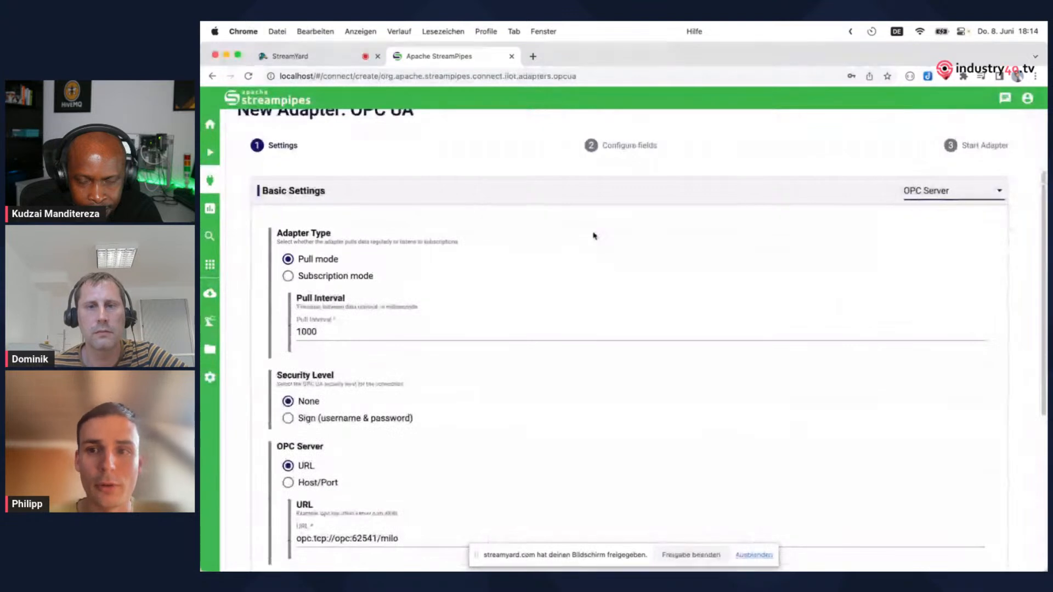
scroll(594, 235, down, 1)
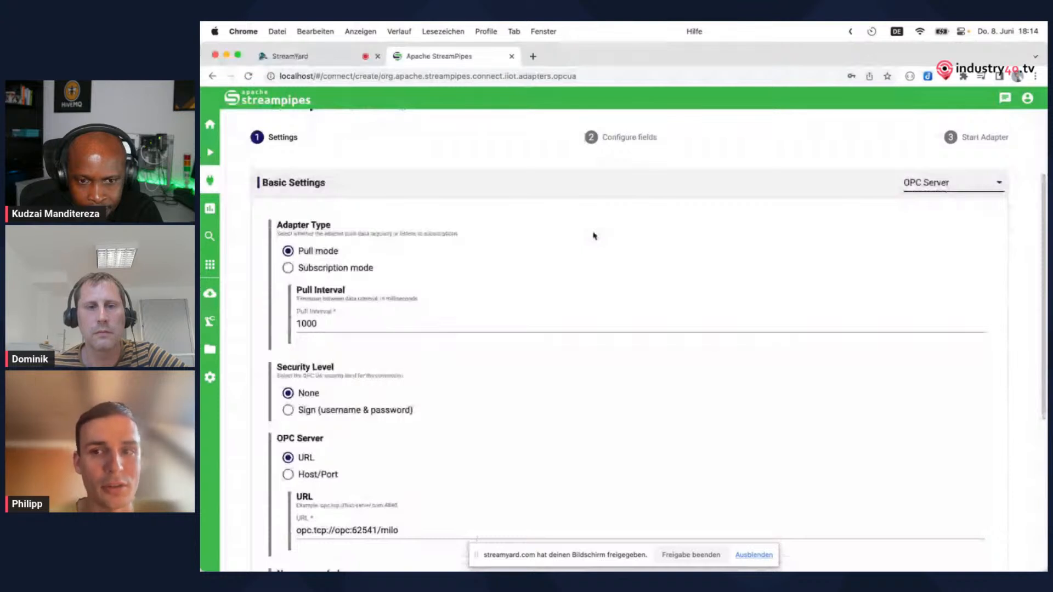
scroll(595, 236, down, 1)
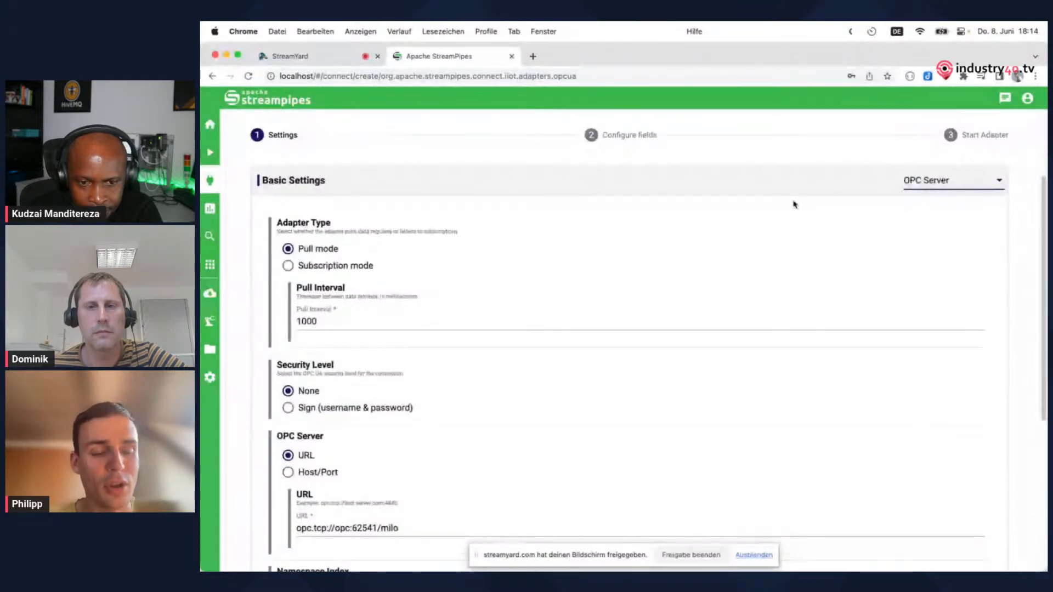
scroll(417, 246, down, 1)
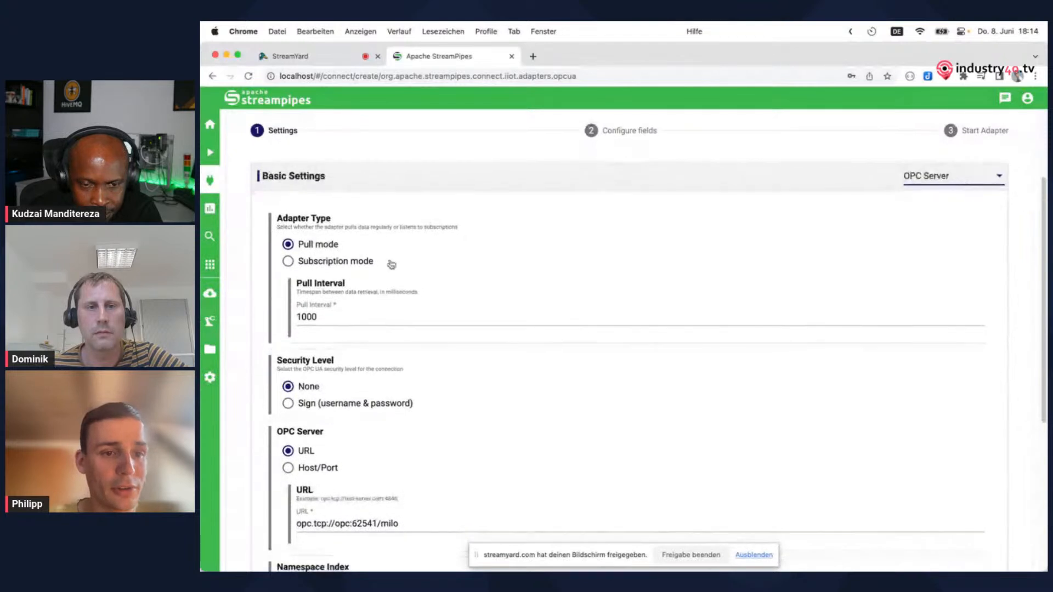
scroll(366, 296, down, 1)
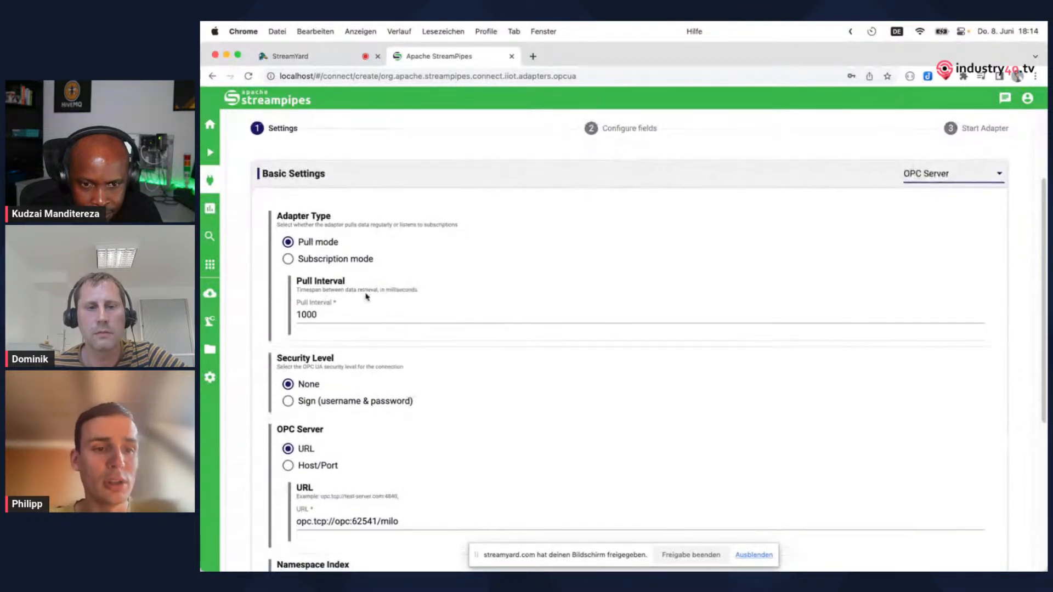
scroll(366, 298, down, 2)
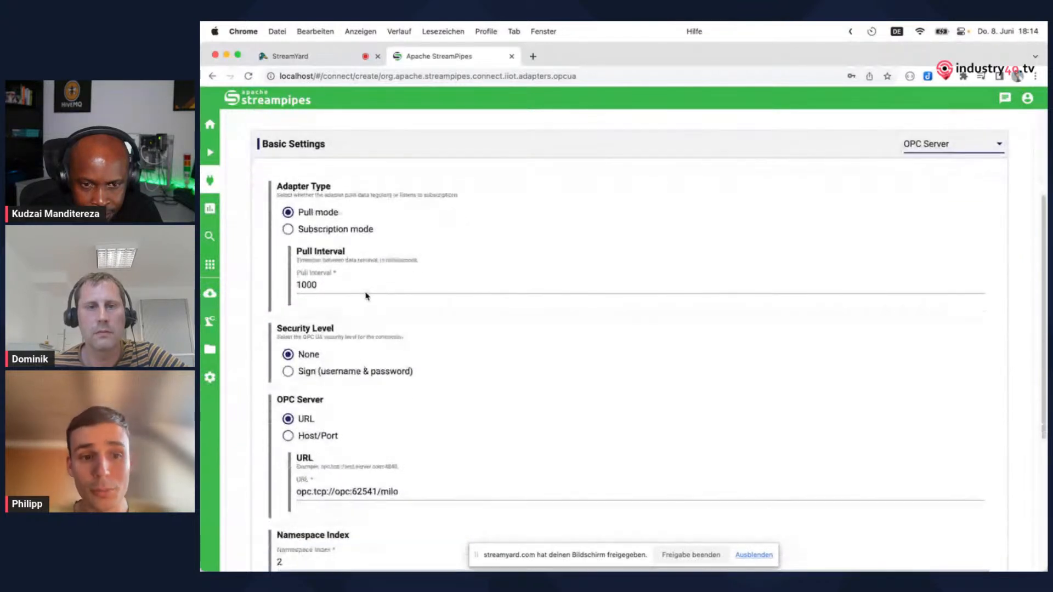
scroll(366, 296, down, 1)
scroll(367, 295, down, 2)
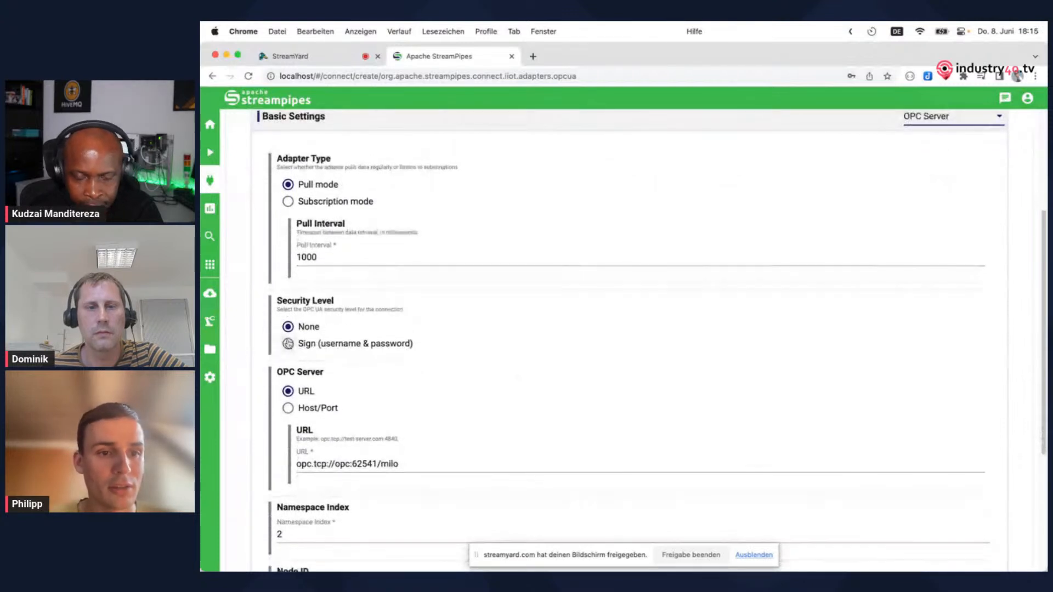
scroll(270, 331, down, 5)
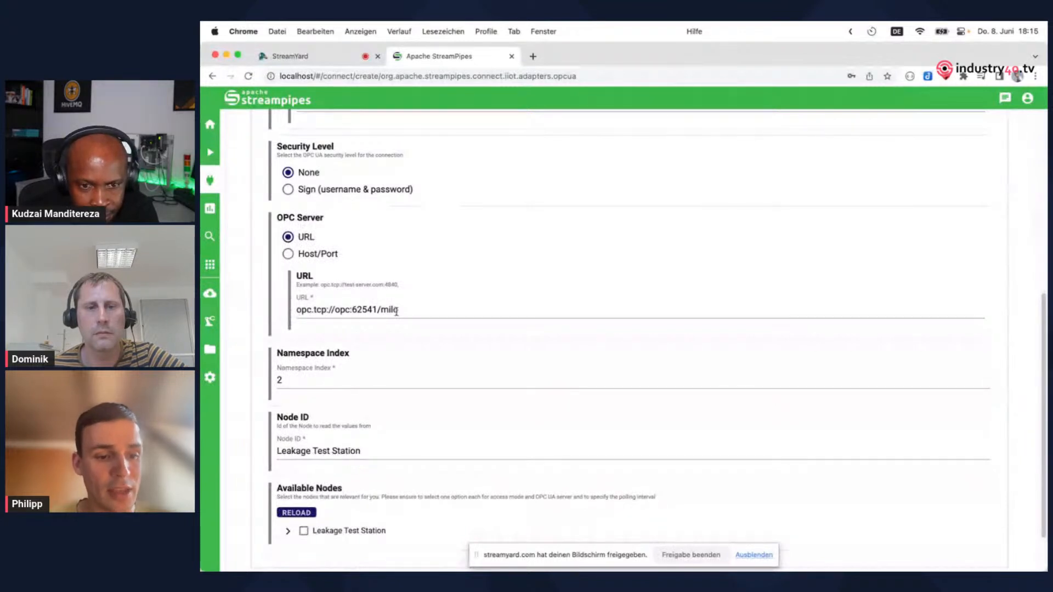
Select the entire Leakage Test Station node with all its child nodes and continue to the field configuration
click(287, 531)
scroll(322, 496, down, 6)
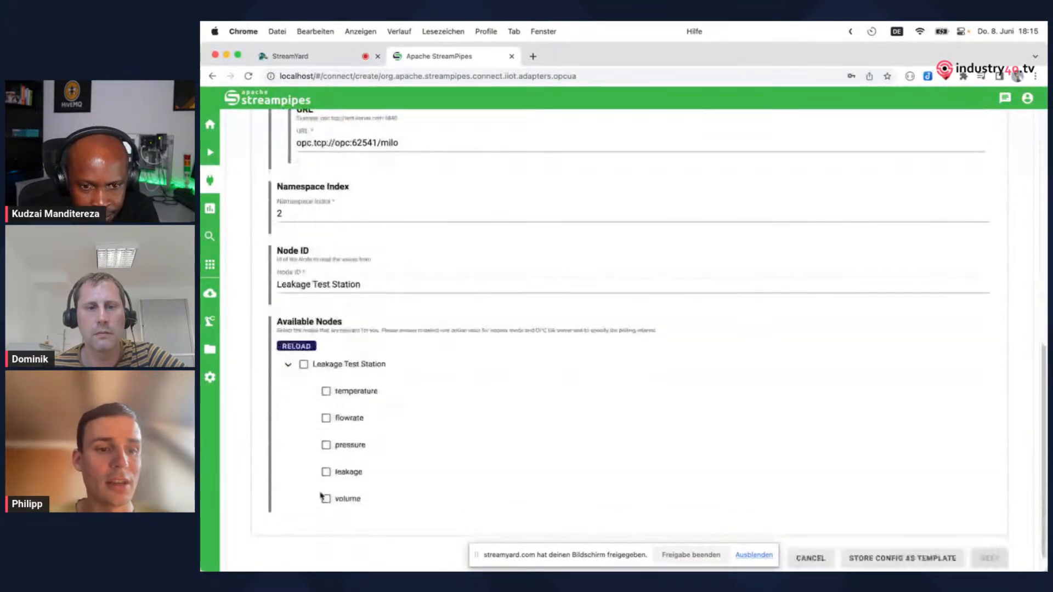
scroll(322, 497, down, 1)
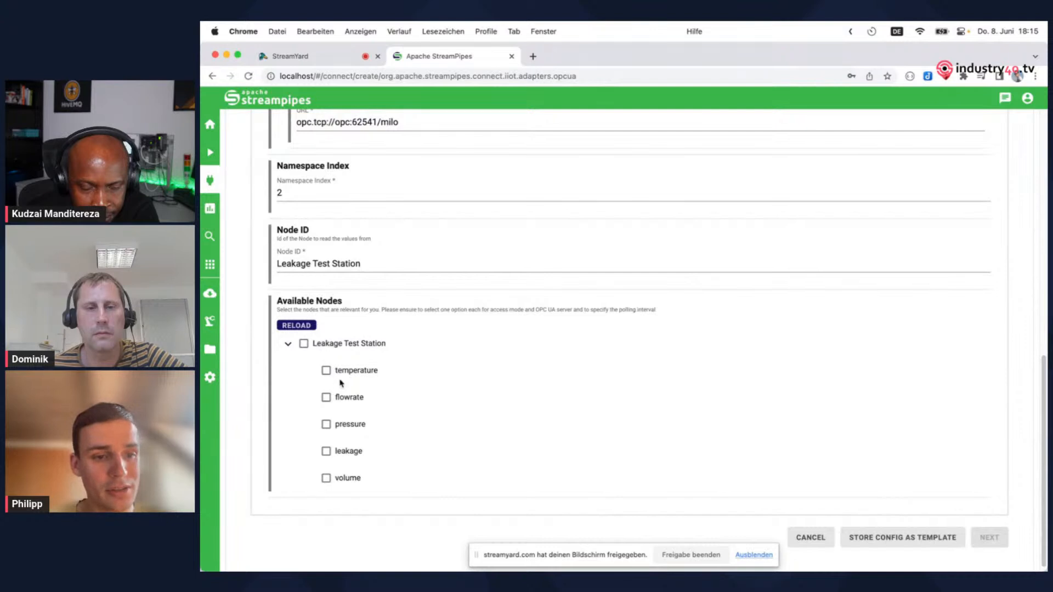
click(304, 345)
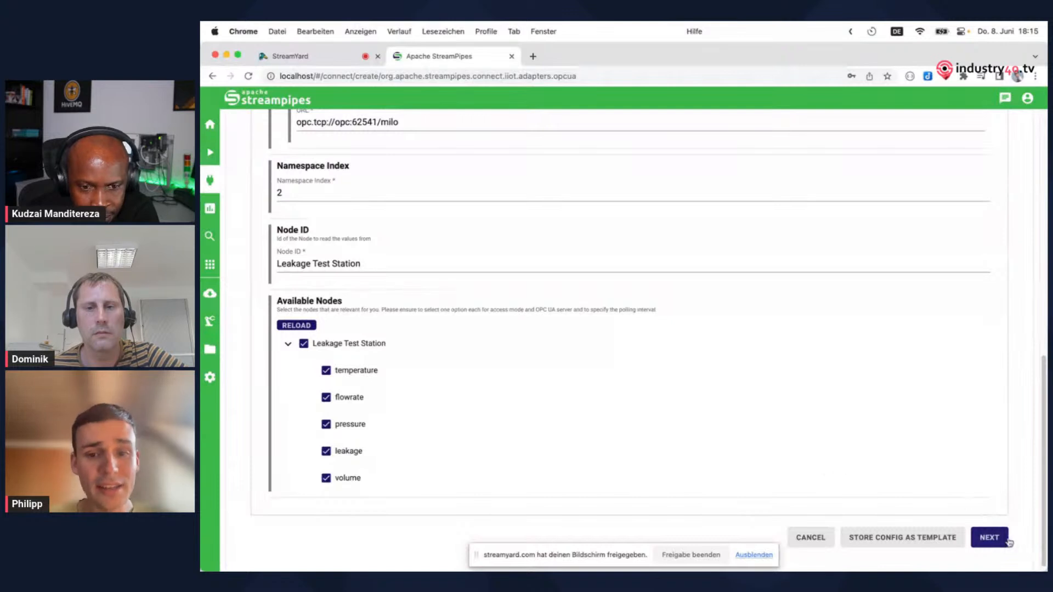
click(990, 538)
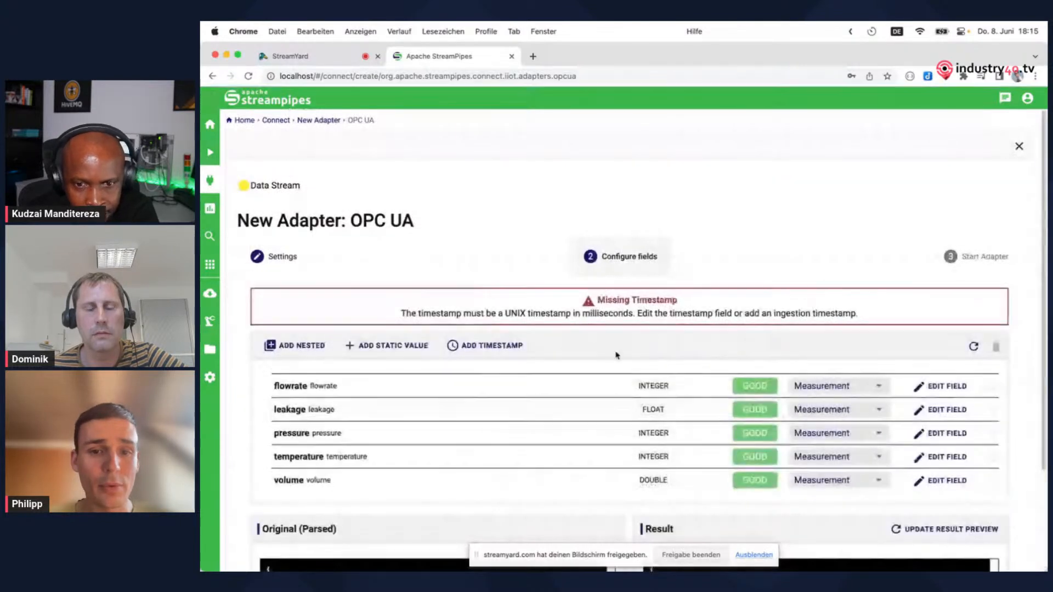
Add an ingestion timestamp field to the adapter's schema
scroll(590, 335, down, 1)
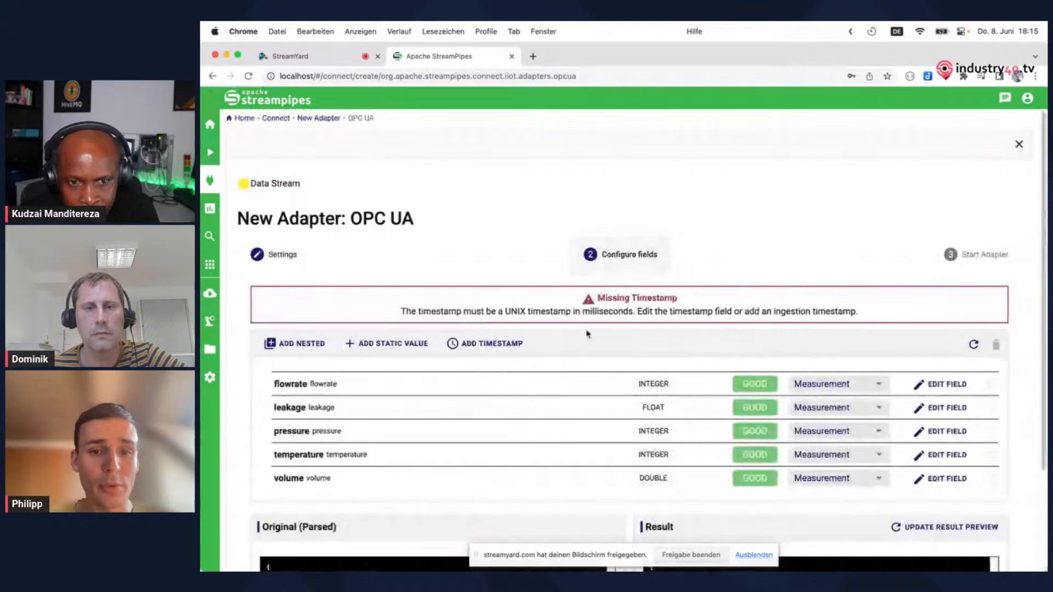
scroll(587, 334, down, 1)
scroll(554, 293, down, 3)
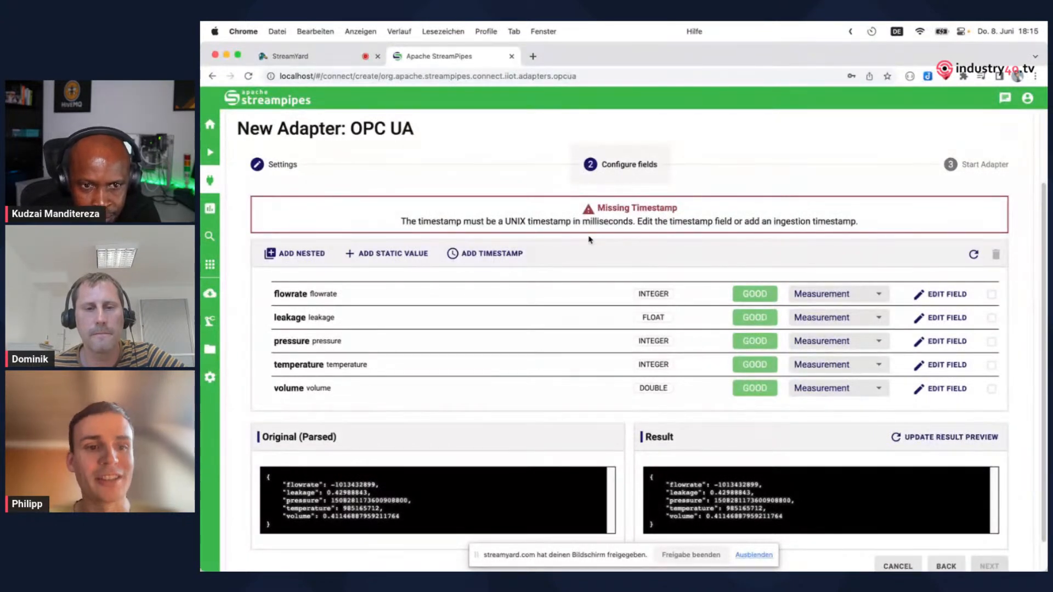
click(478, 256)
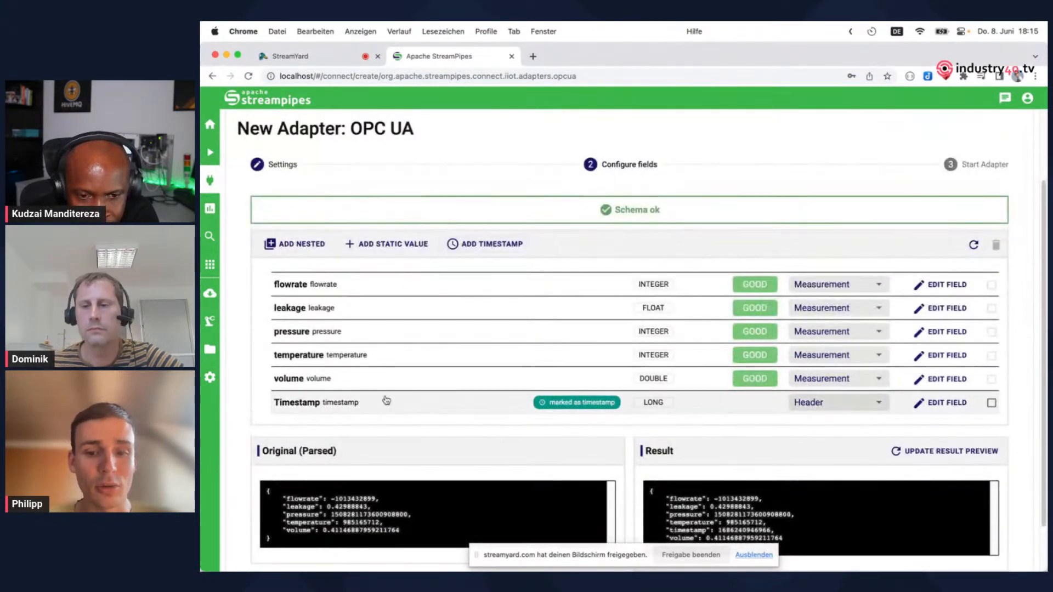
Set a unit conversion from Degree Fahrenheit to Degree Celsius on the temperature field and save it
scroll(477, 373, down, 1)
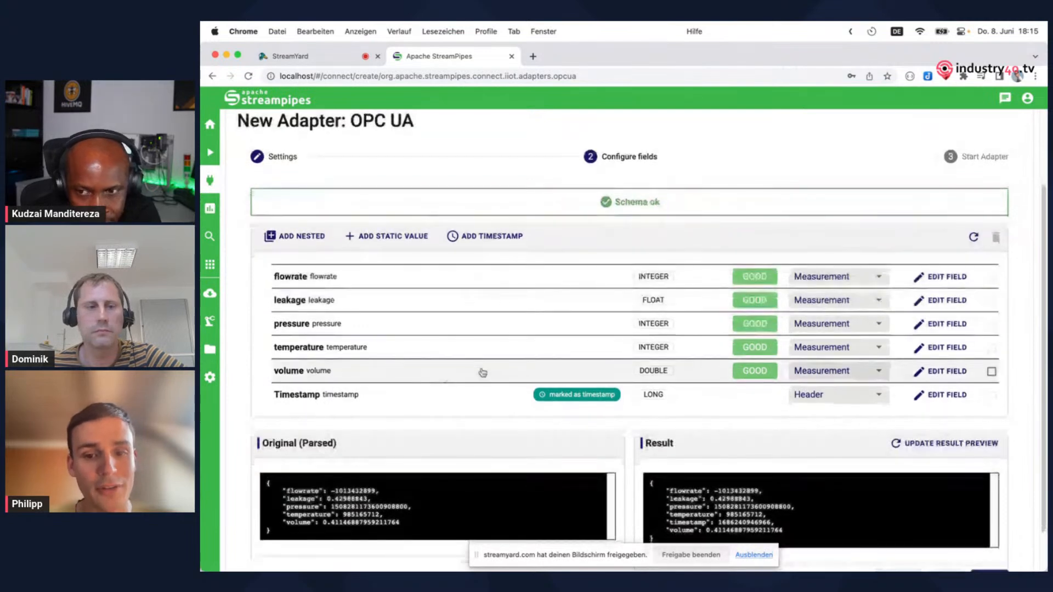
scroll(480, 372, down, 2)
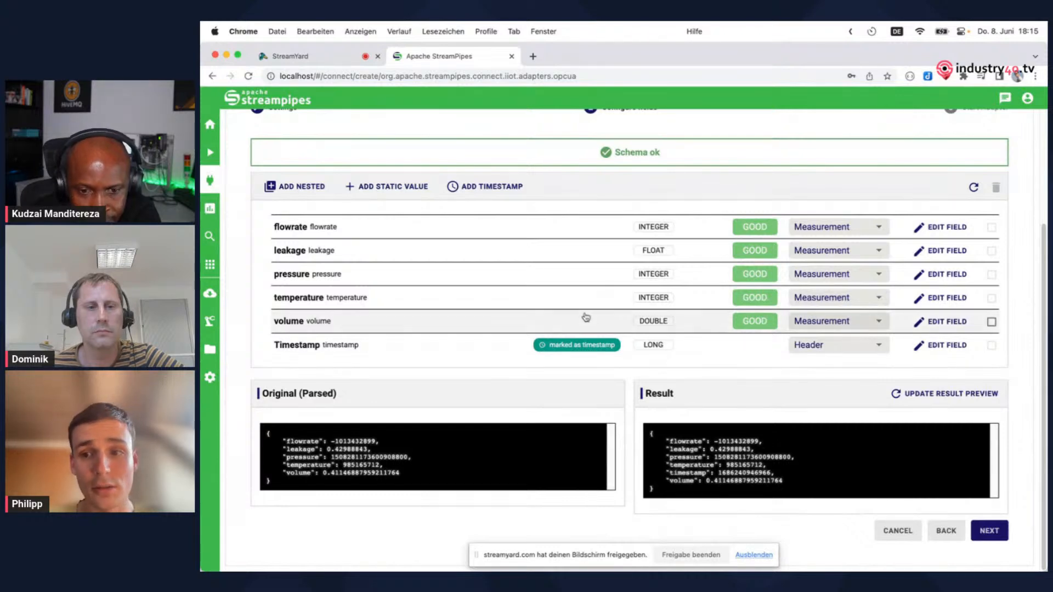
click(948, 299)
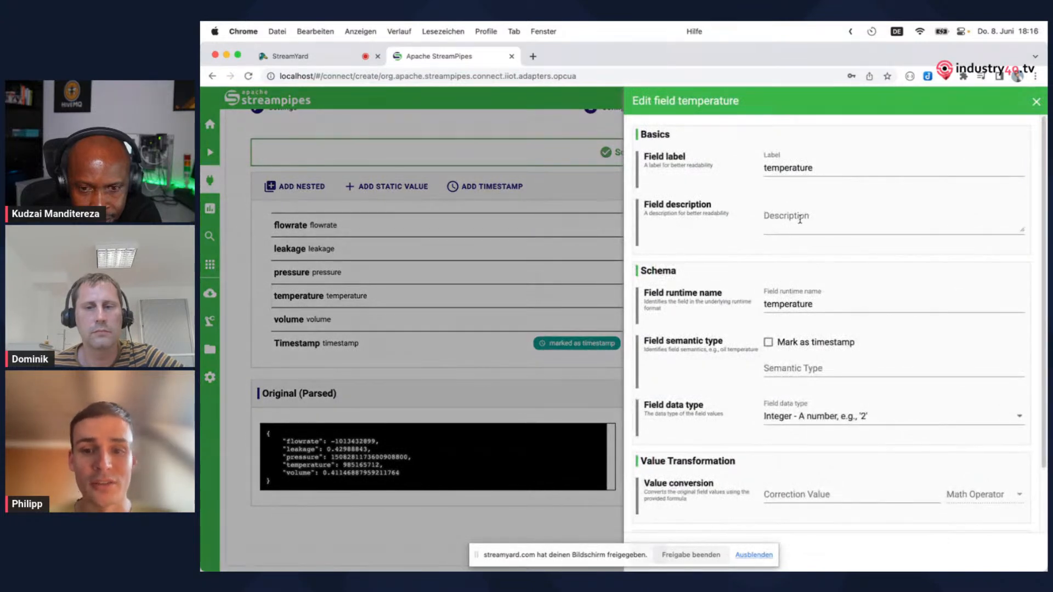
scroll(799, 218, down, 1)
scroll(814, 407, down, 4)
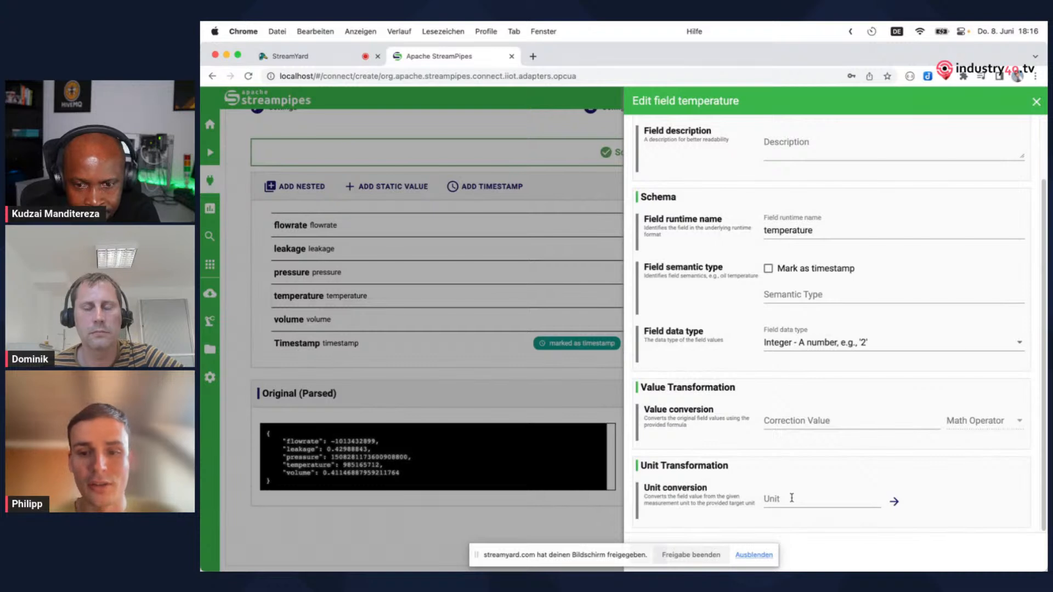
click(945, 501)
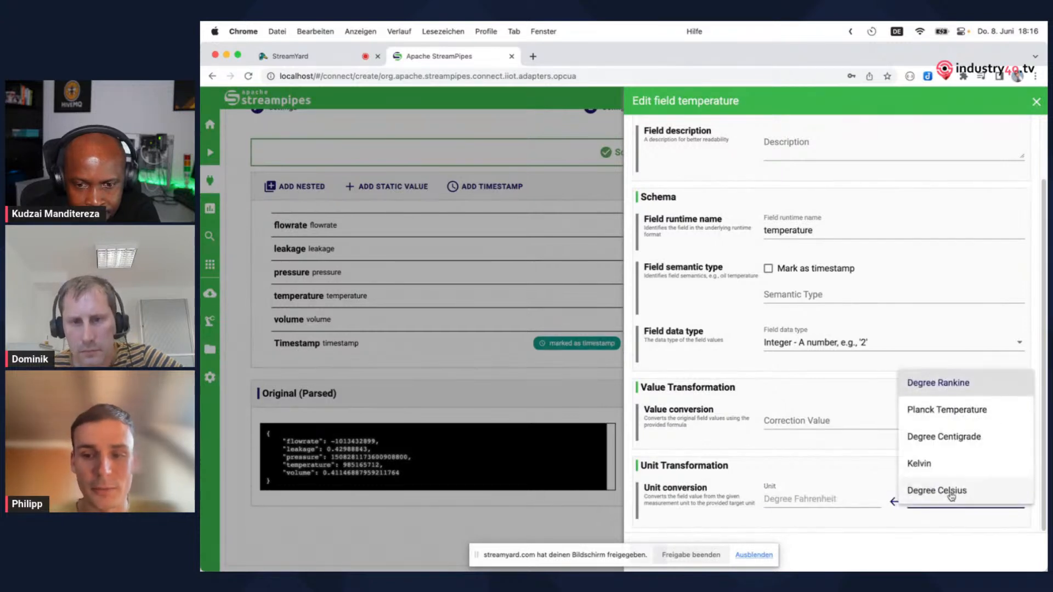
click(950, 493)
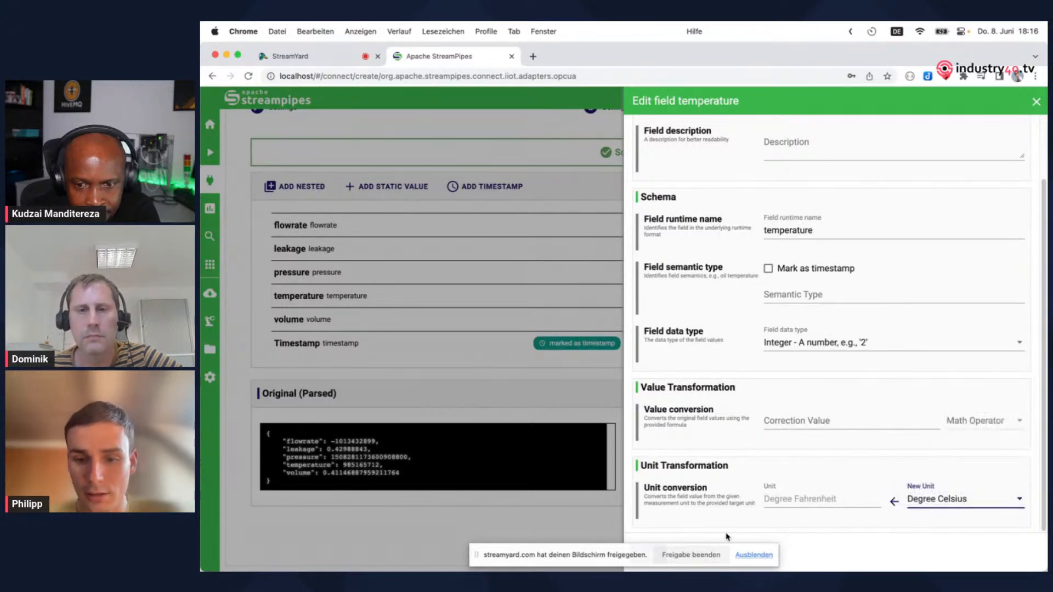
drag(578, 559, 373, 538)
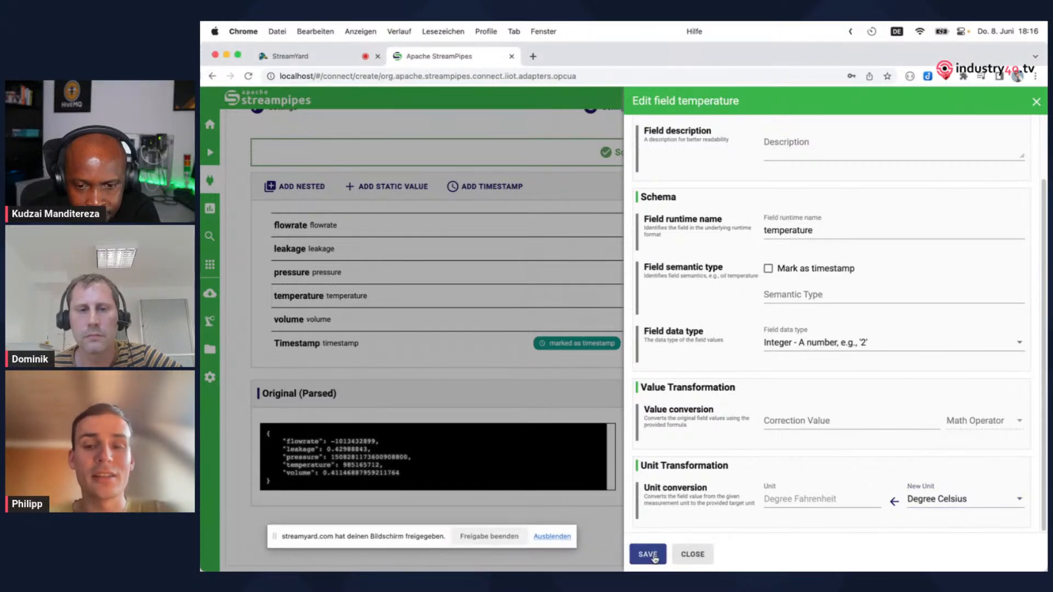
click(647, 555)
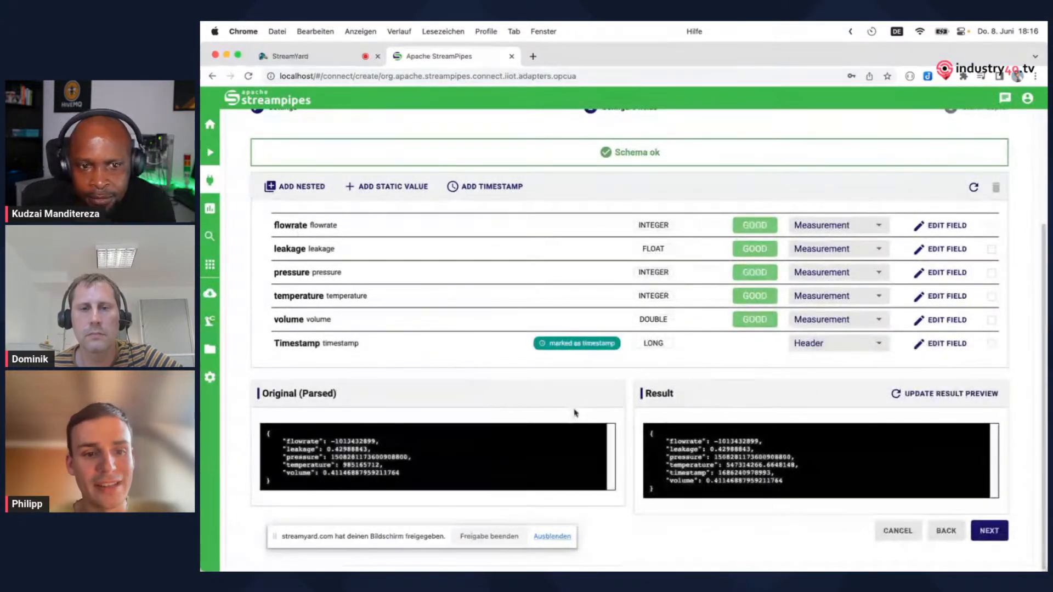
Proceed to the adapter's start settings, name it OPC Demo and enable persisting its events
click(990, 531)
click(286, 270)
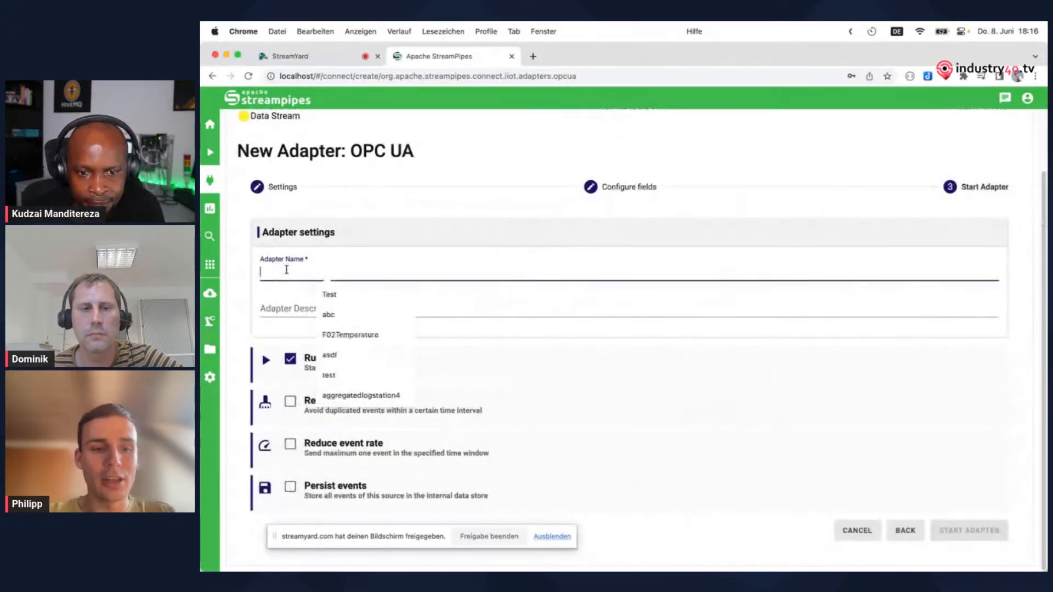
text(OPC Demo)
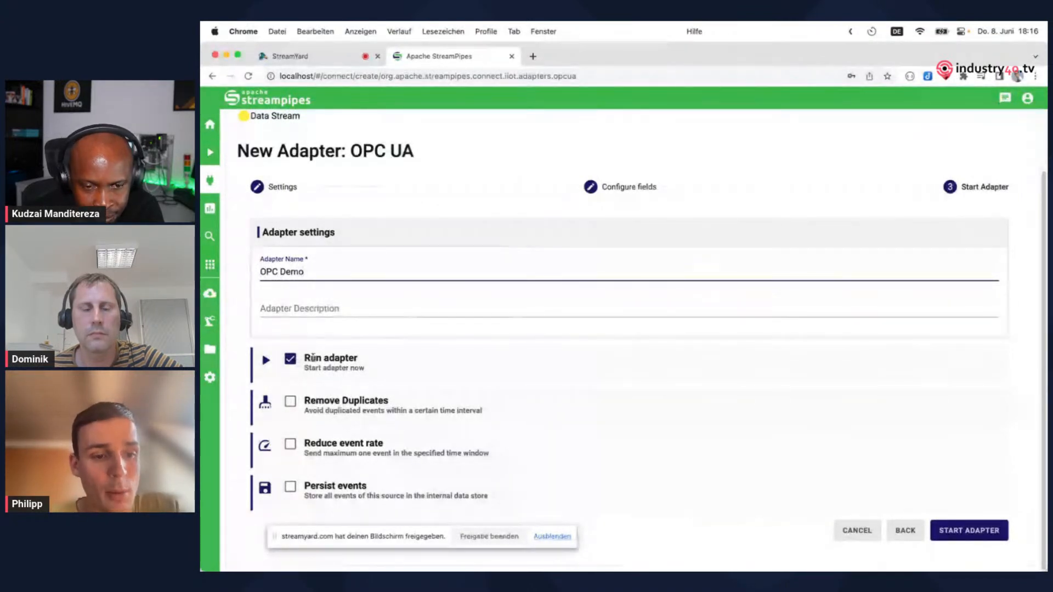
click(290, 487)
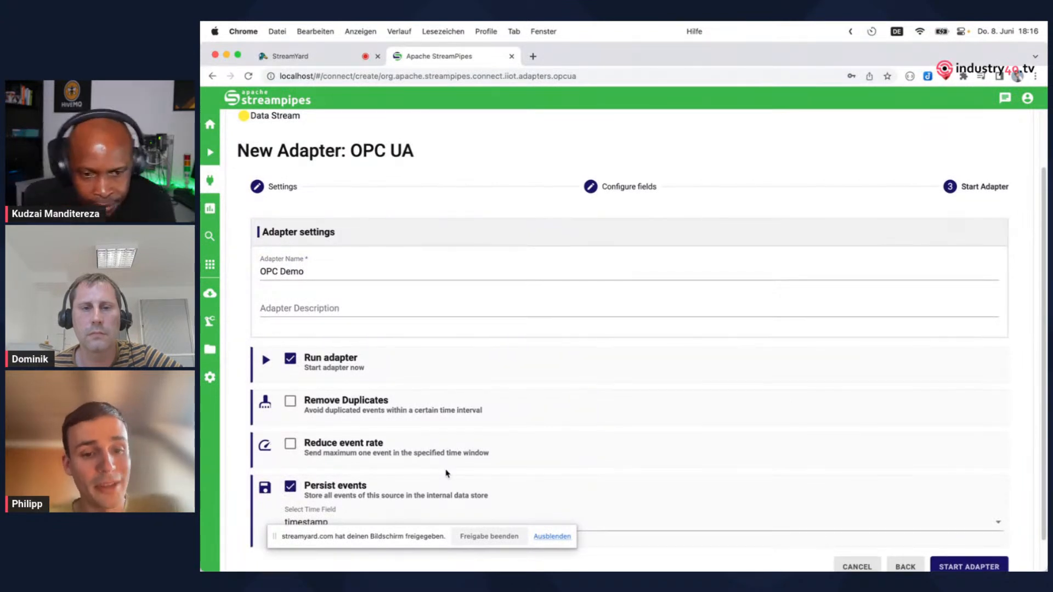
scroll(447, 473, down, 1)
scroll(447, 474, down, 1)
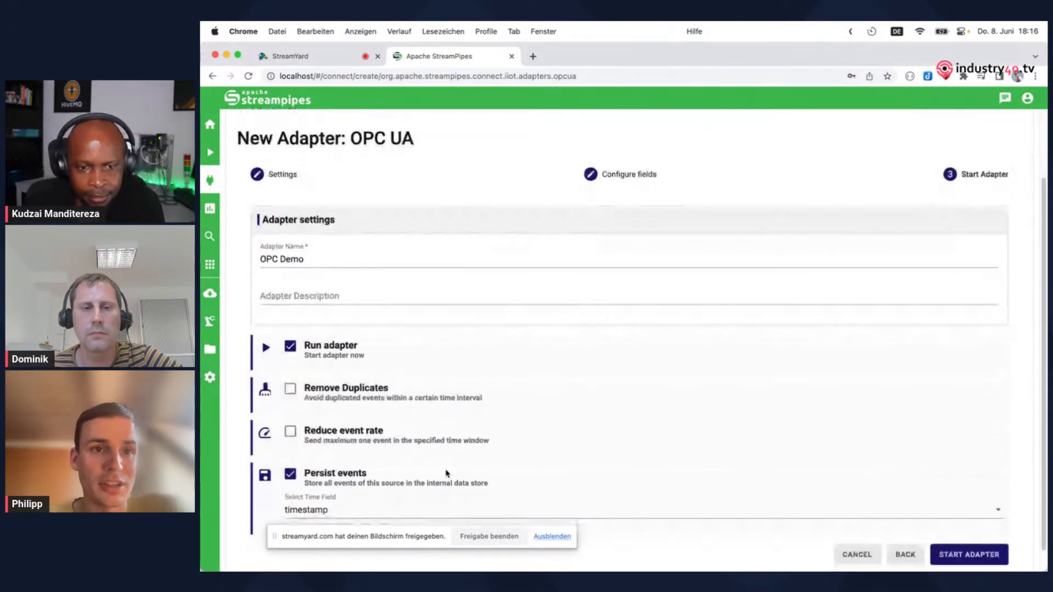
scroll(447, 473, down, 1)
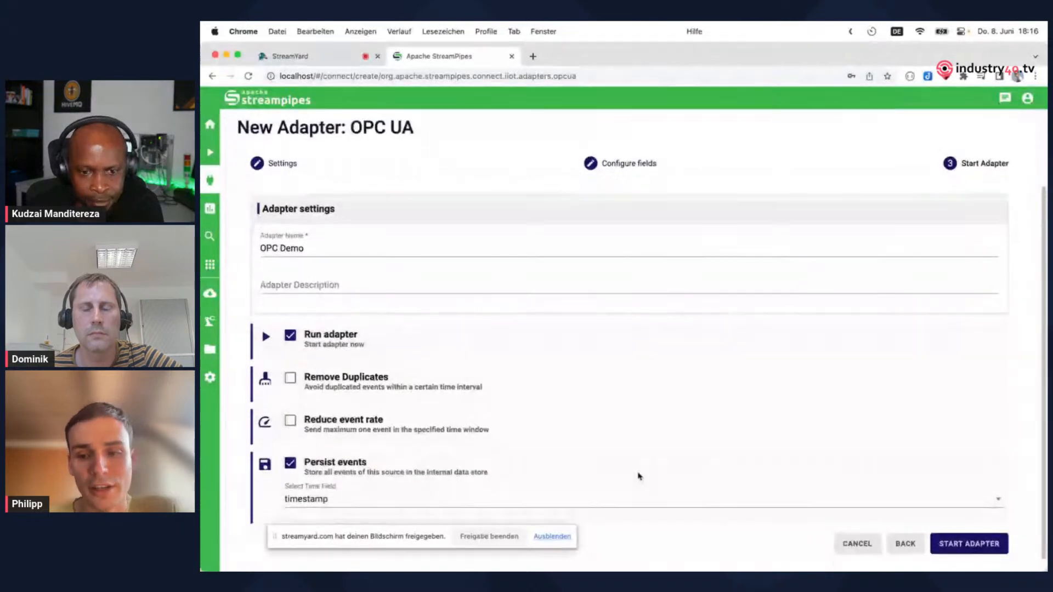
Start the OPC Demo adapter and return to the adapter overview once its generation completes
click(981, 546)
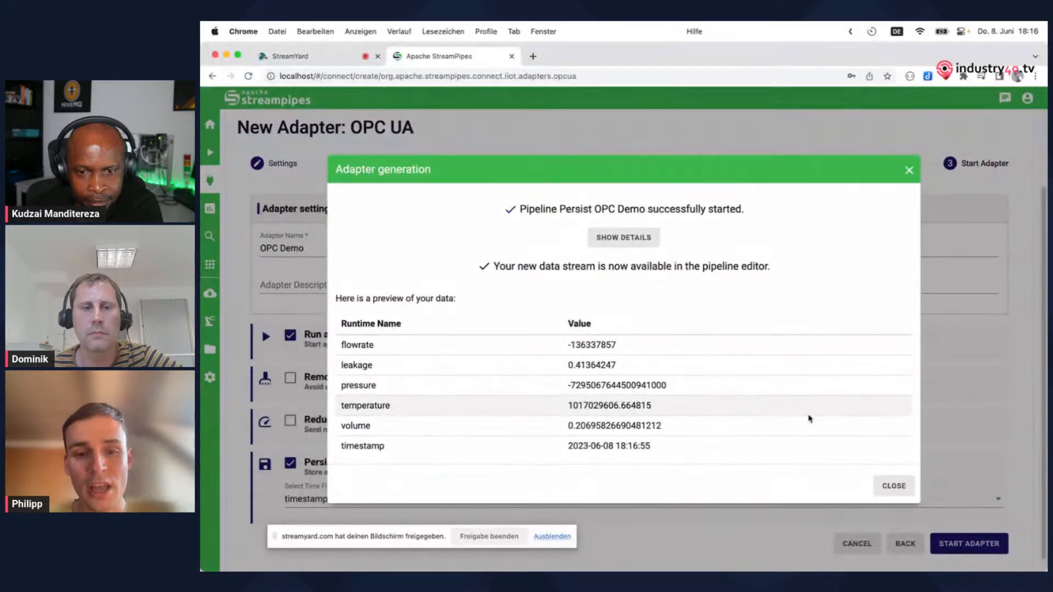
click(890, 486)
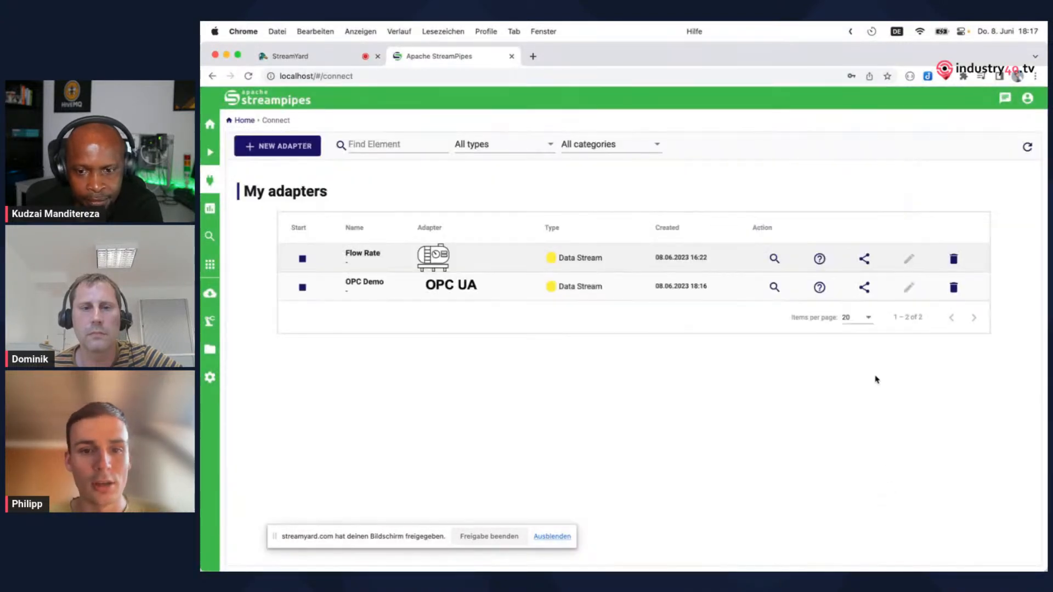
key(ctrl+Left)
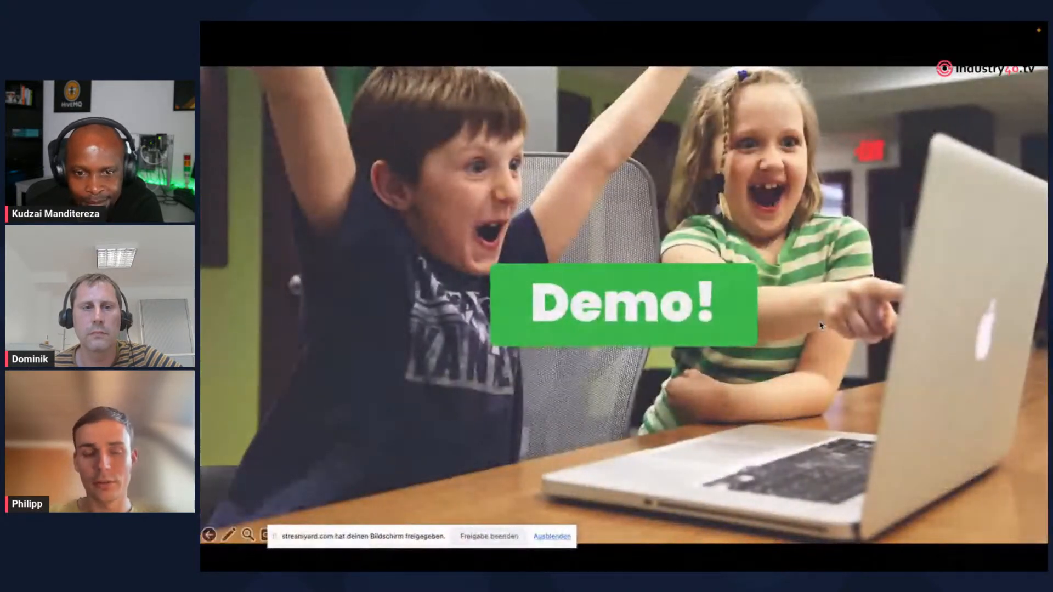
key(Right)
key(Right)
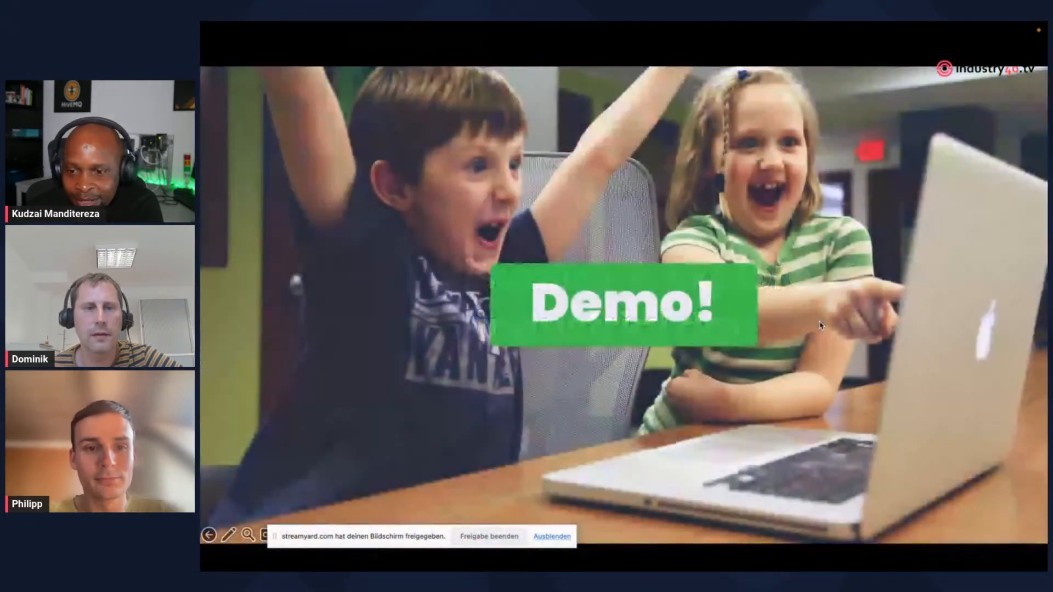
key(ctrl+Right)
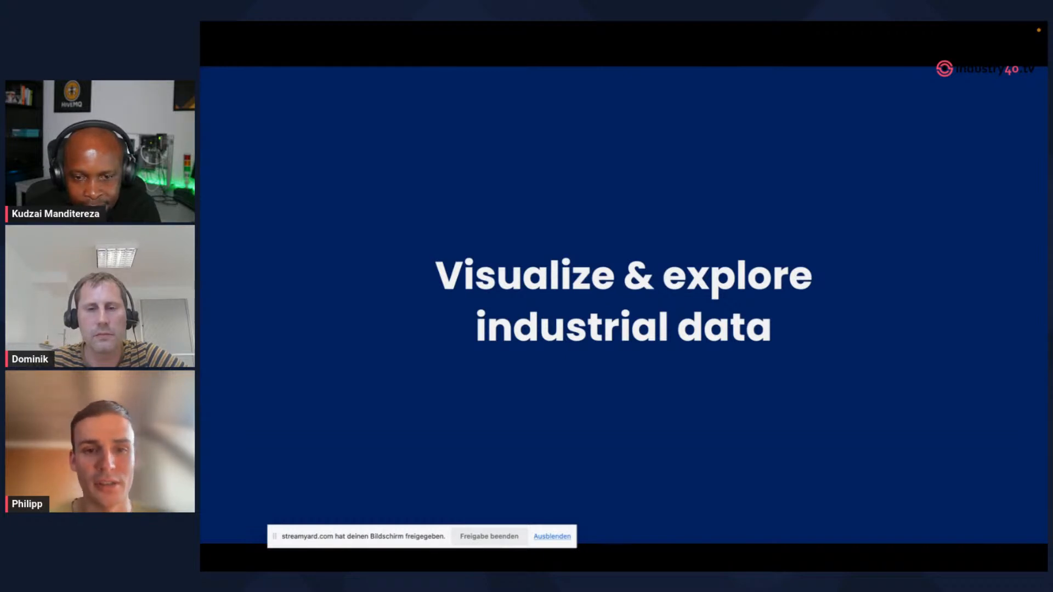
key(Right)
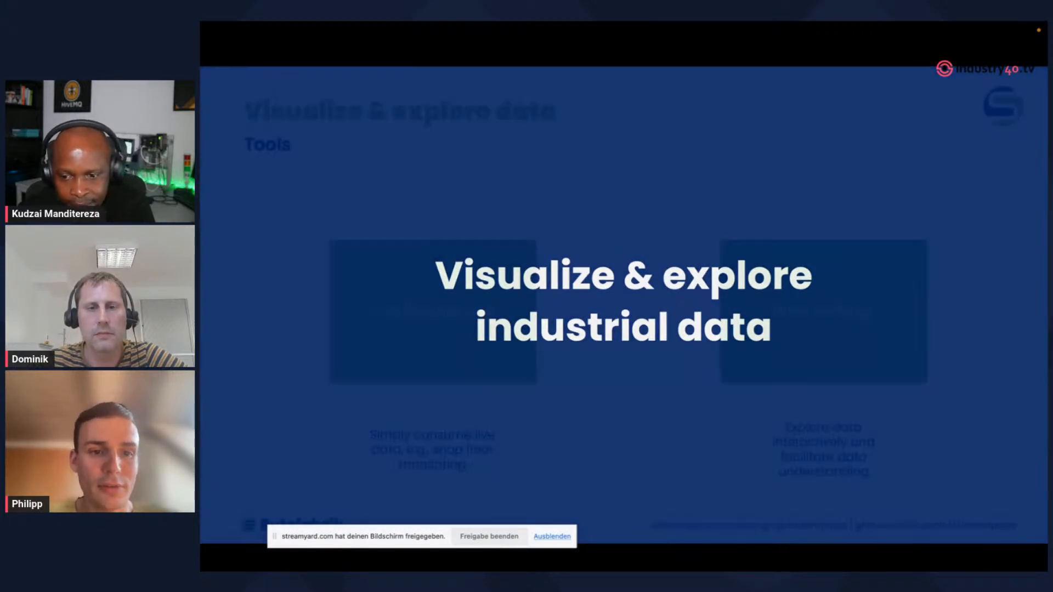
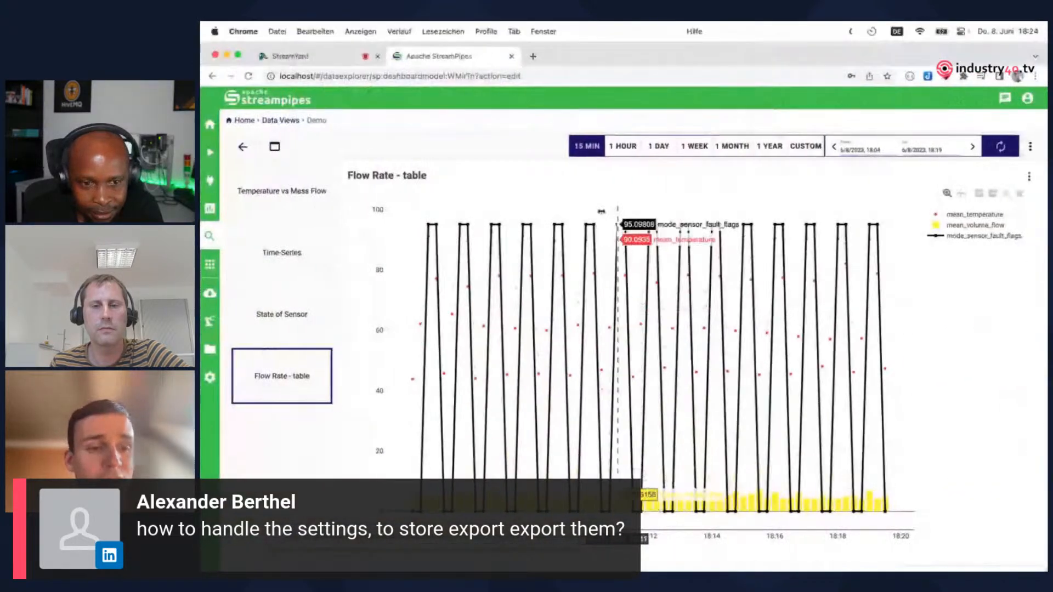
Create a new asset named New Machine in the asset management
click(210, 324)
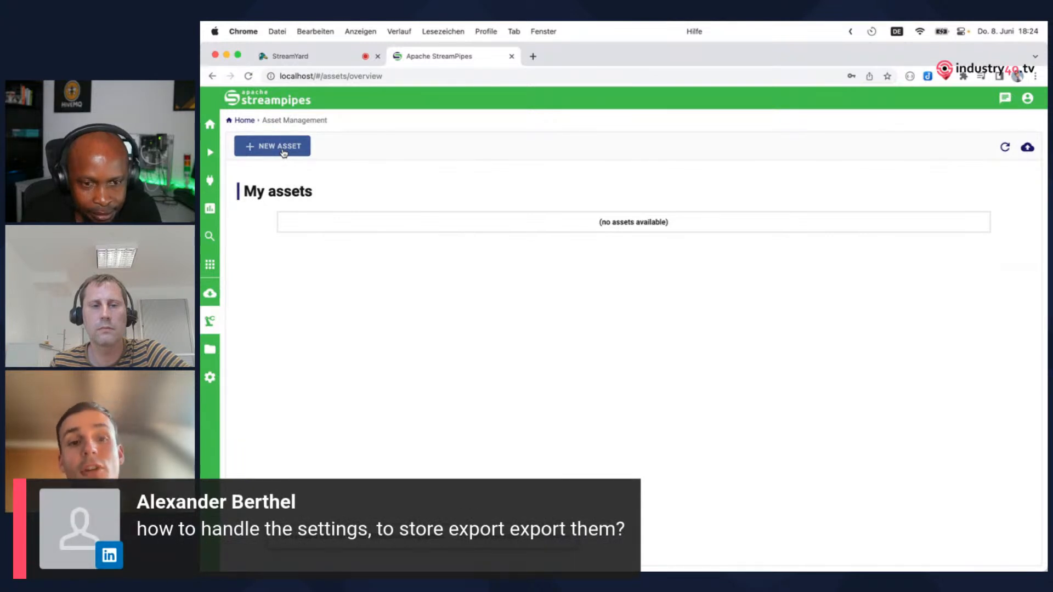
click(283, 152)
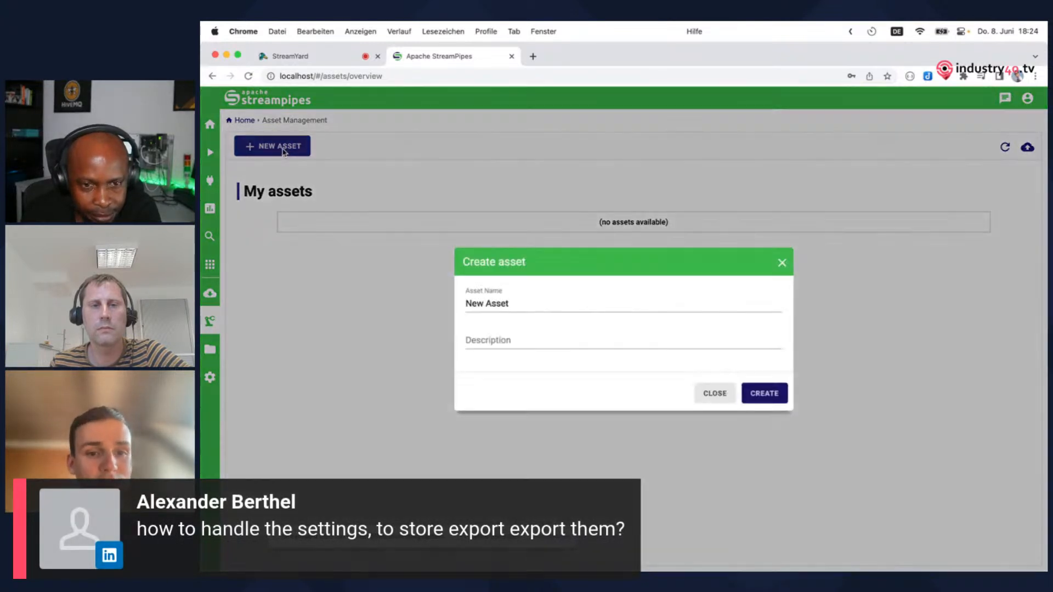
triple_click(495, 305)
text(New )
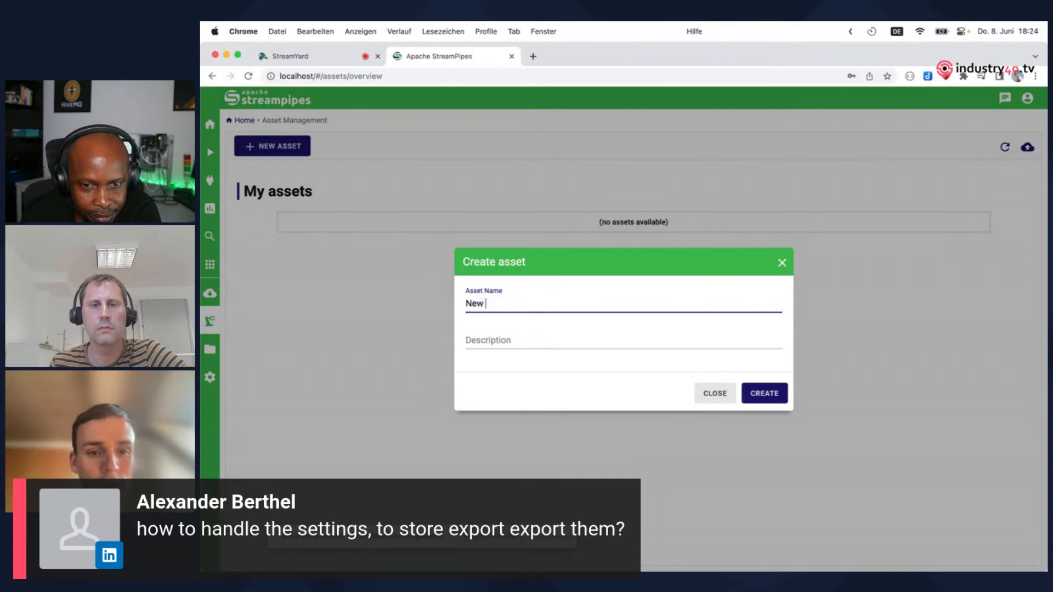
text(Machine)
click(774, 400)
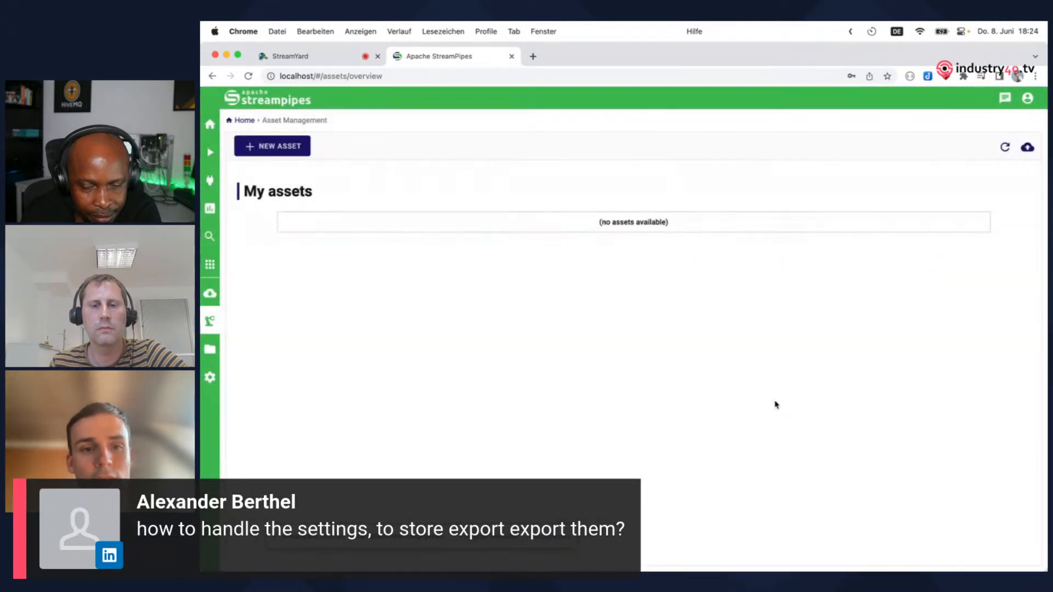
Link the OPC Demo adapter and the Demo Dashboard to the New Machine asset and save it
click(779, 262)
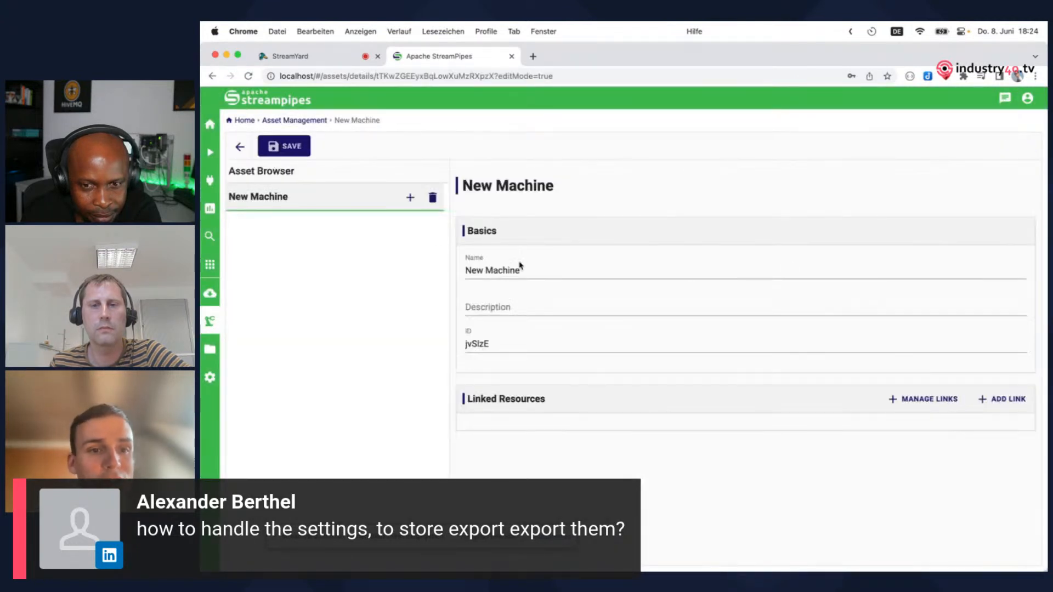
click(903, 405)
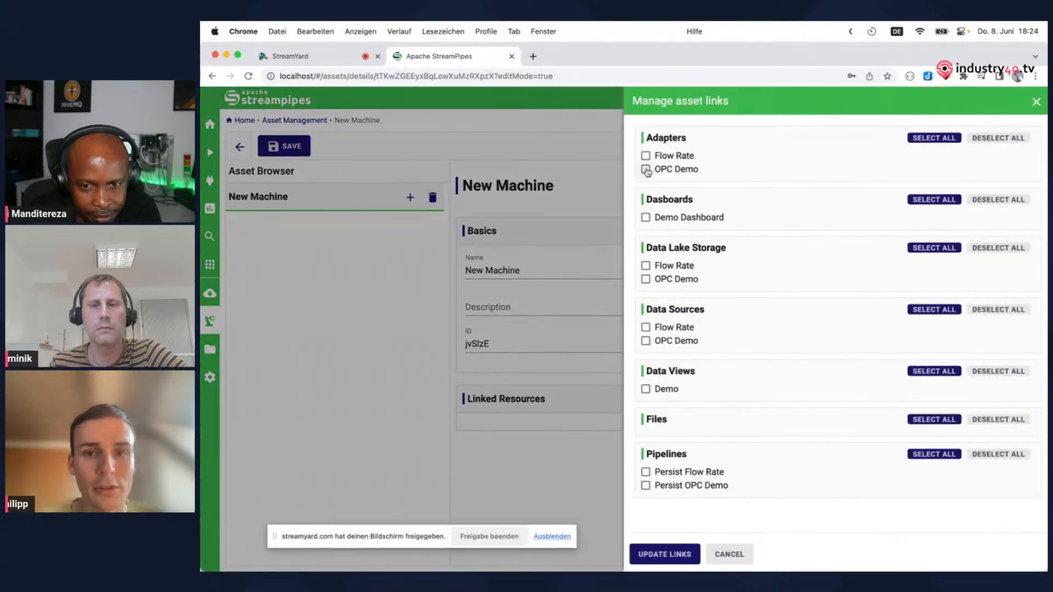
click(647, 170)
click(646, 218)
click(665, 554)
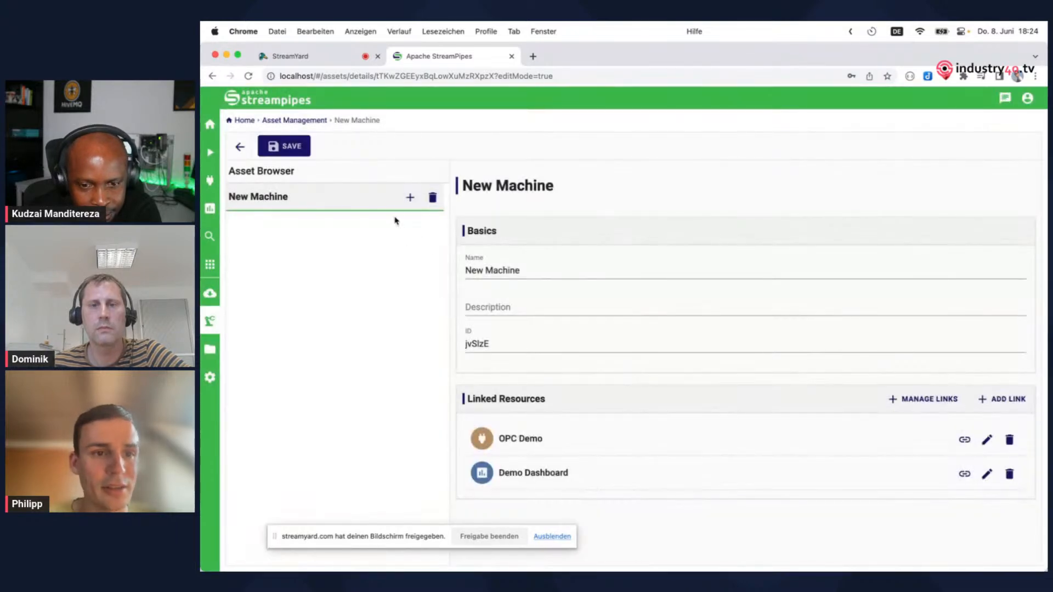
click(284, 146)
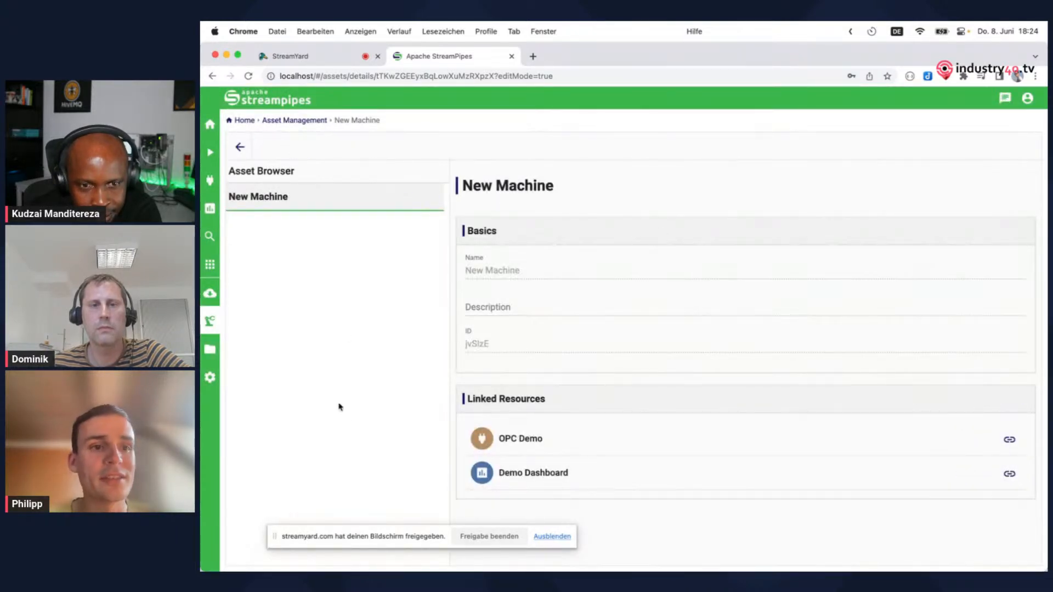
Go to the export/import configuration and select the New Machine asset for export
click(210, 379)
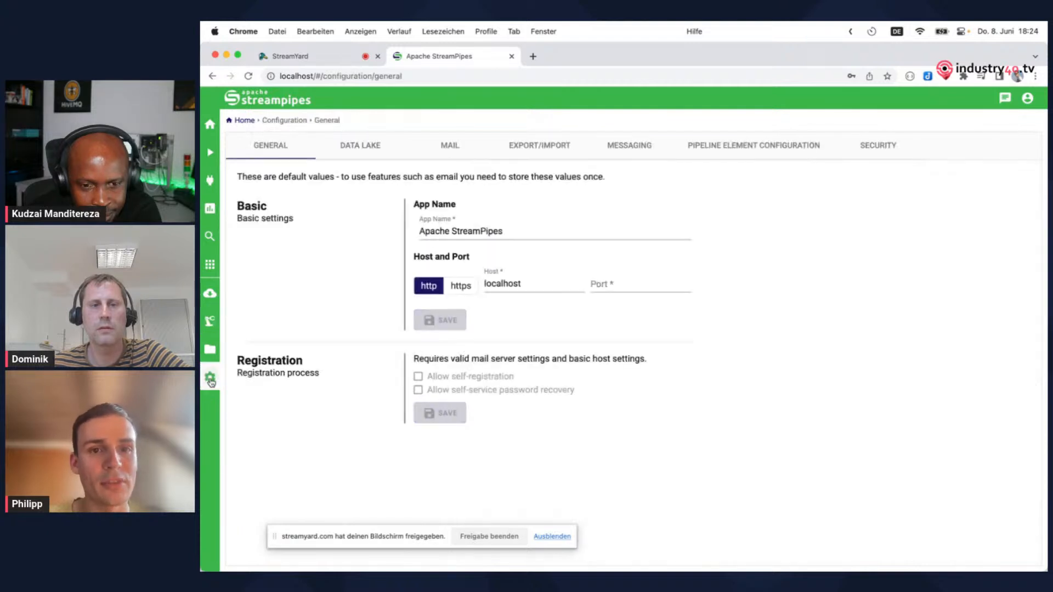
click(567, 146)
click(419, 210)
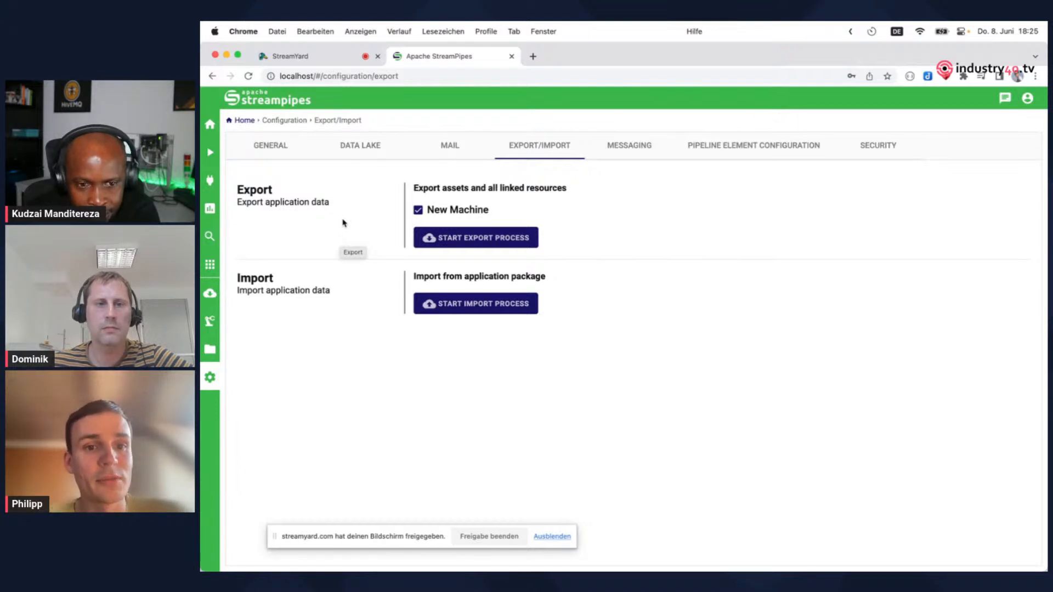
Download the Time-Series data of the Demo data view for a custom time interval as comma-delimited CSV, ignoring lines with missing values
click(210, 237)
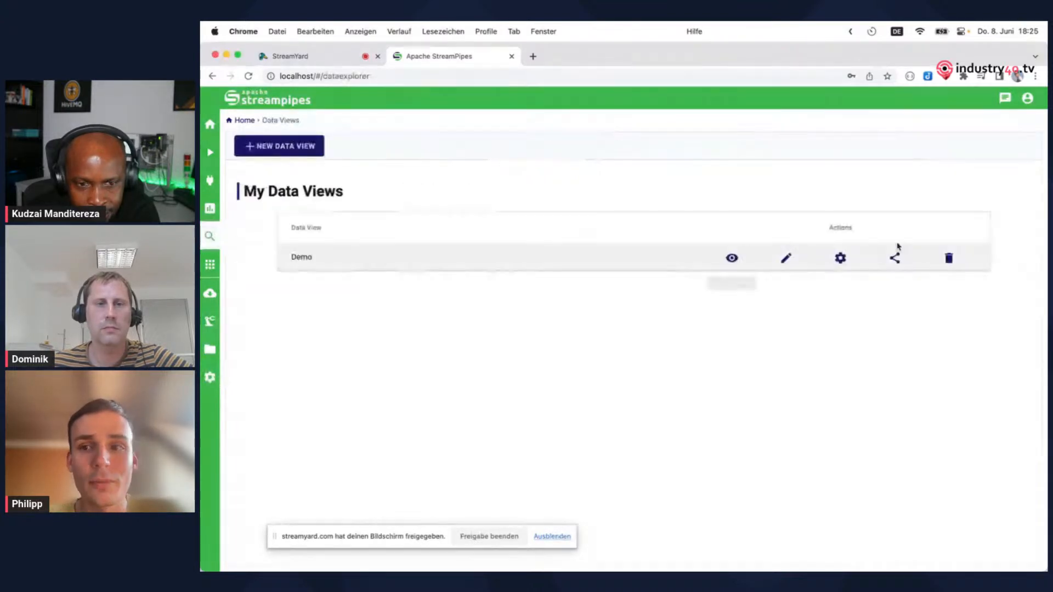
click(733, 254)
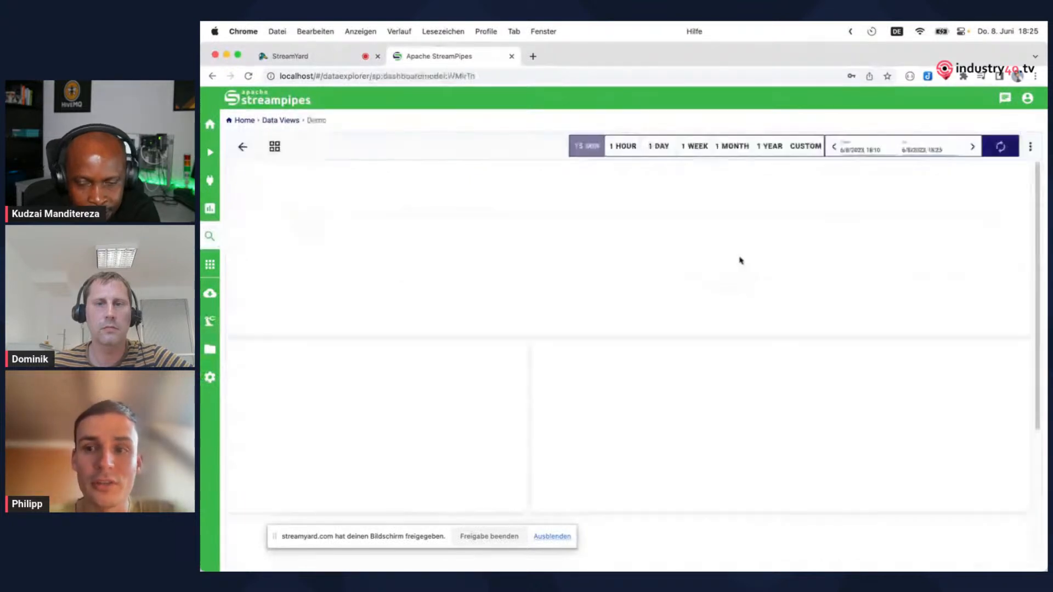
click(1018, 180)
click(982, 218)
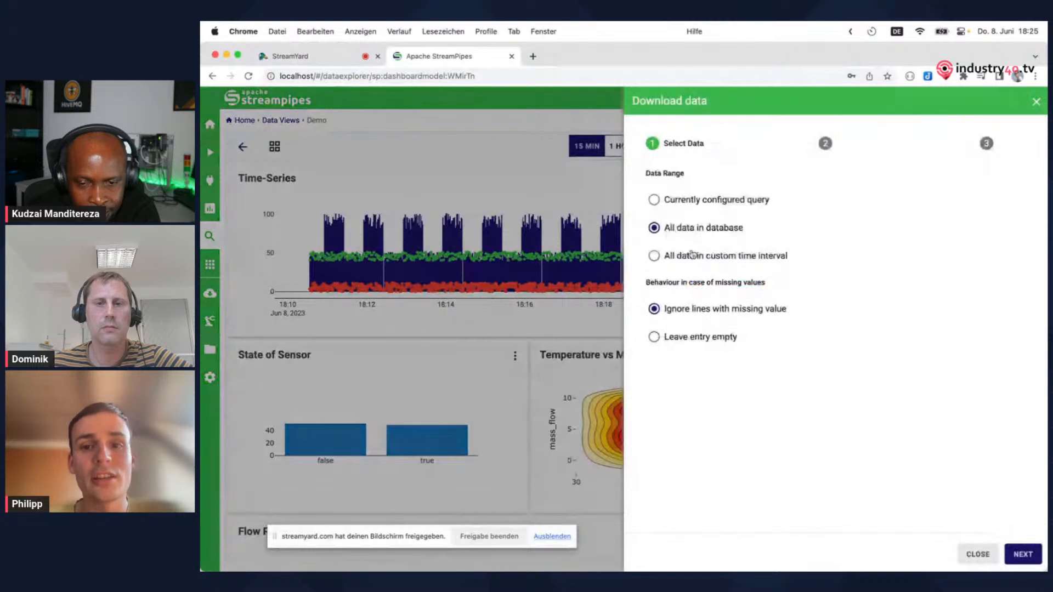
click(656, 256)
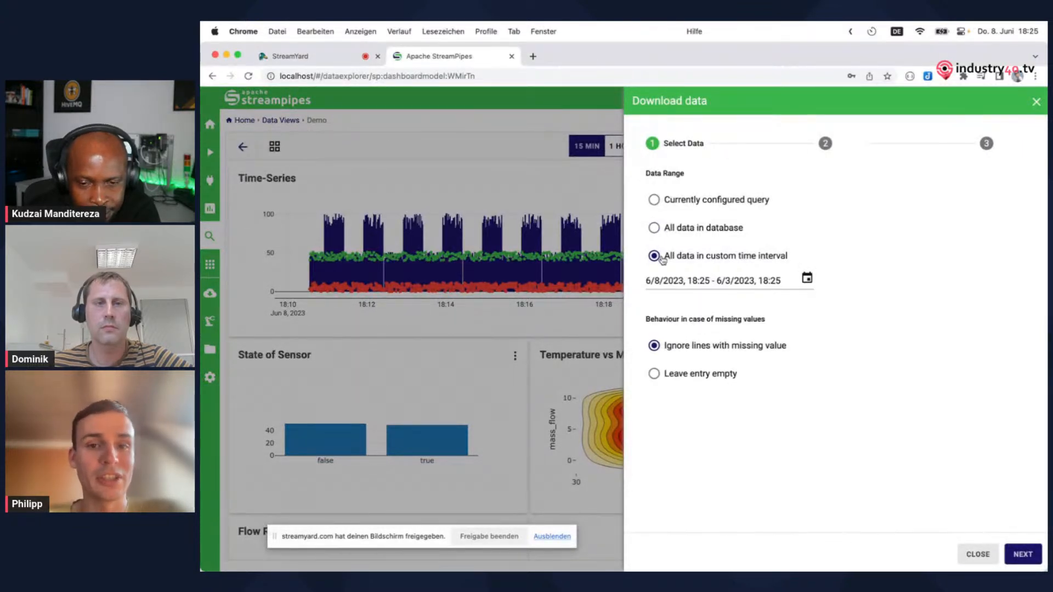
click(1024, 556)
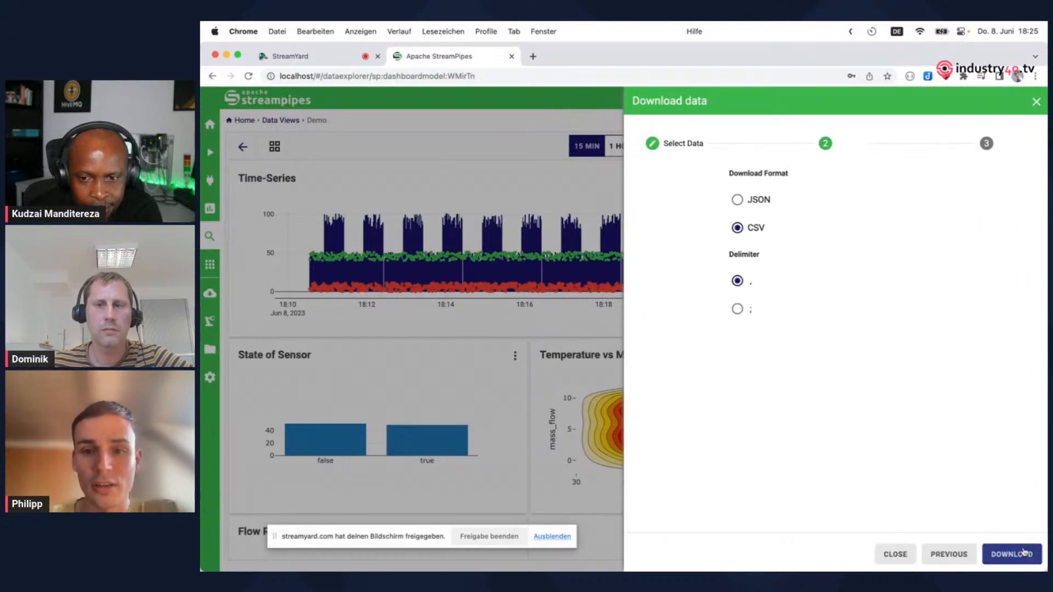
click(1009, 555)
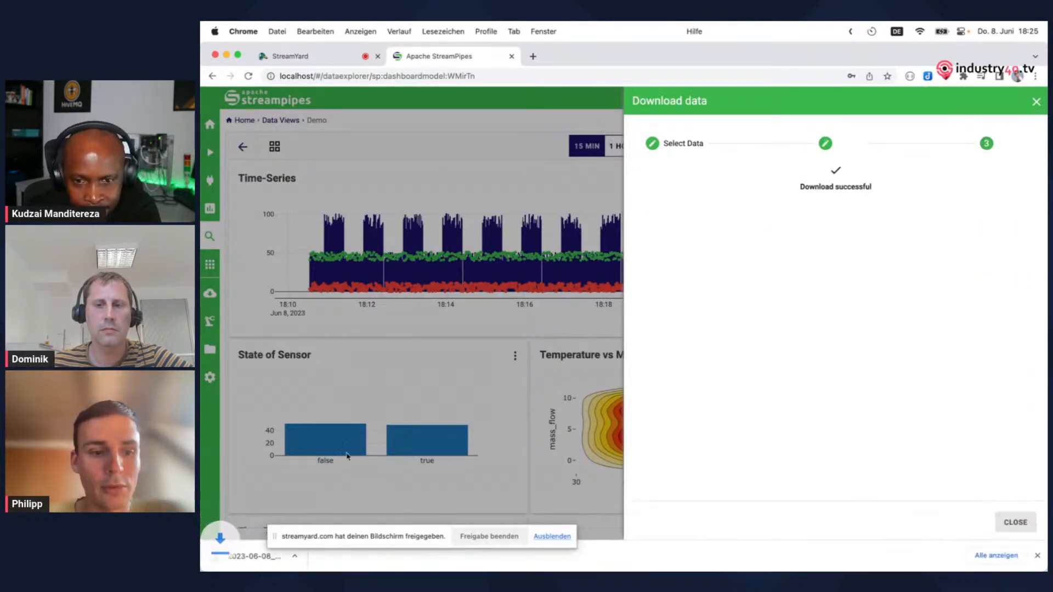
click(1036, 101)
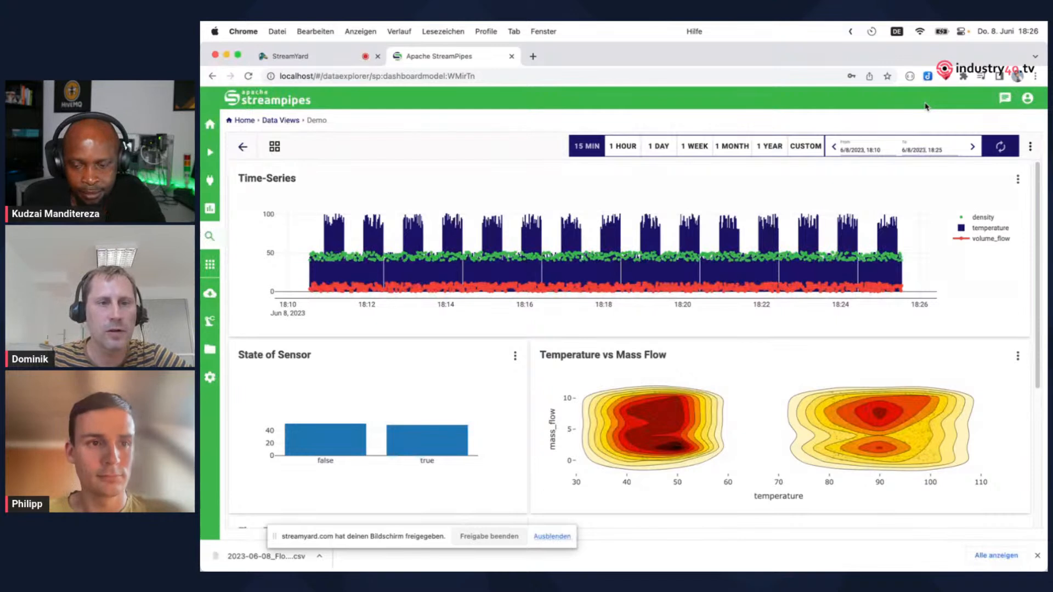
Create a new pipeline and place the Flow Rate data source on its canvas
click(211, 155)
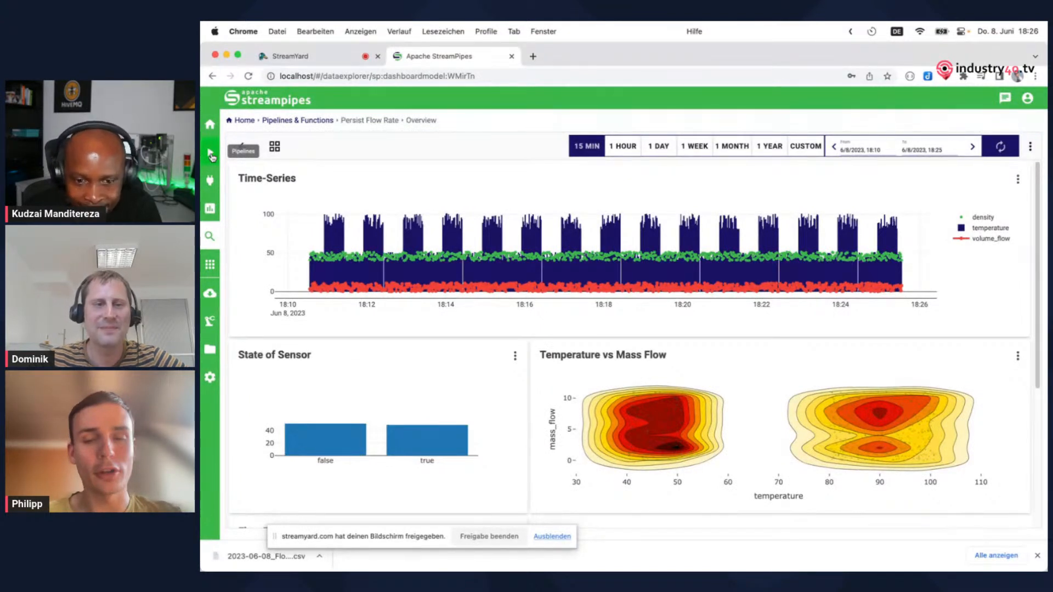
click(211, 155)
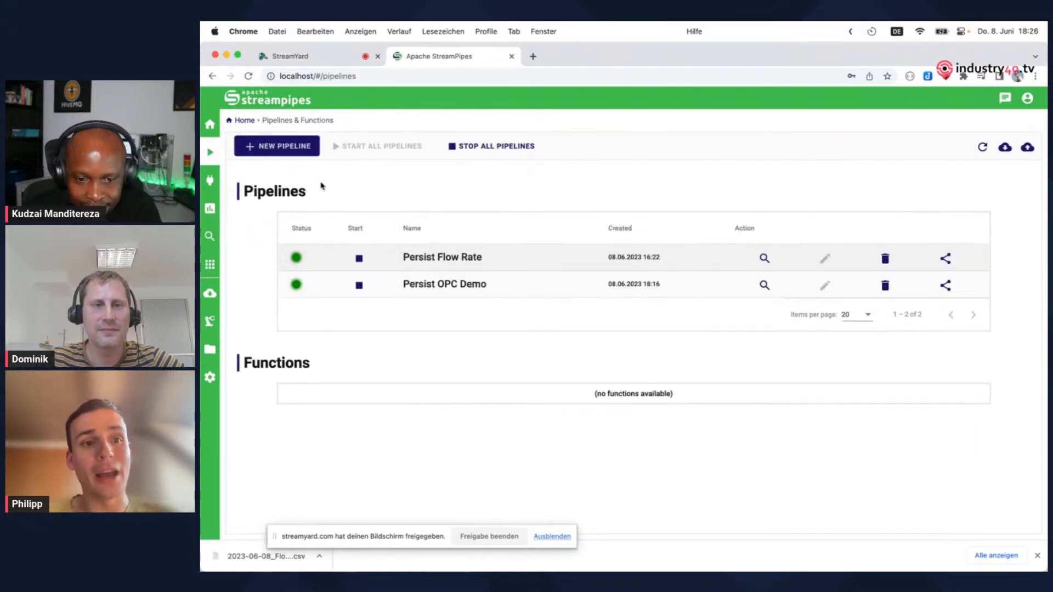
click(303, 145)
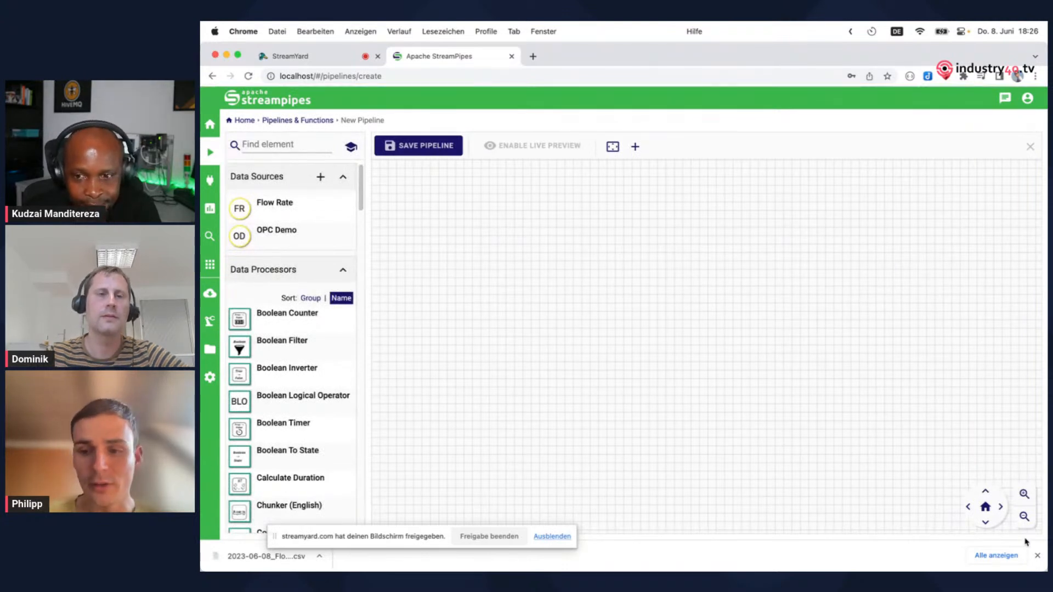
click(1037, 556)
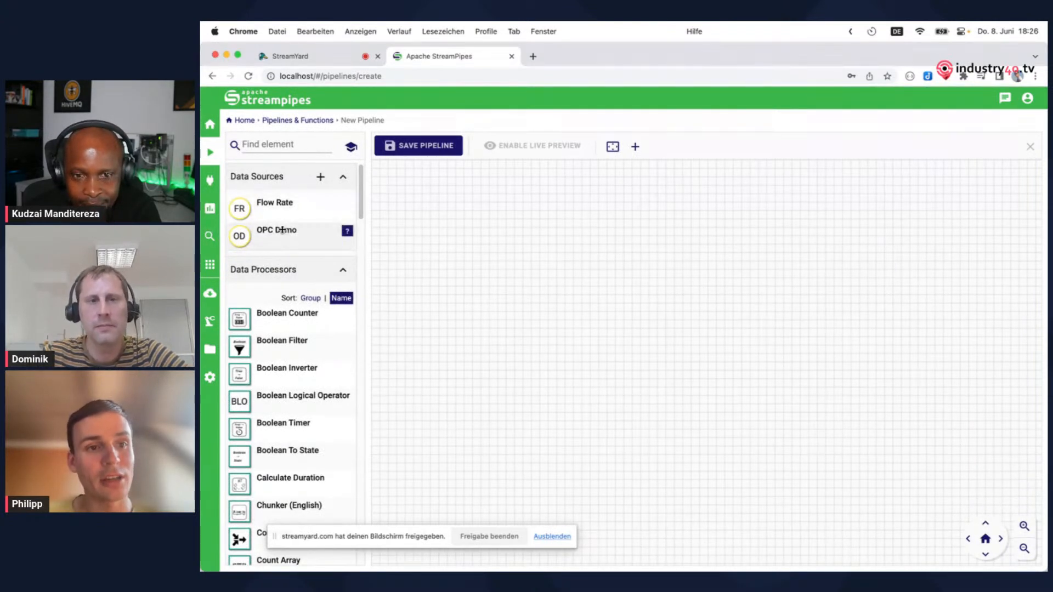
mouse_move(311, 206)
drag(275, 203, 510, 245)
Review the Flow Rate source's fields and live value preview, and close its details
click(486, 213)
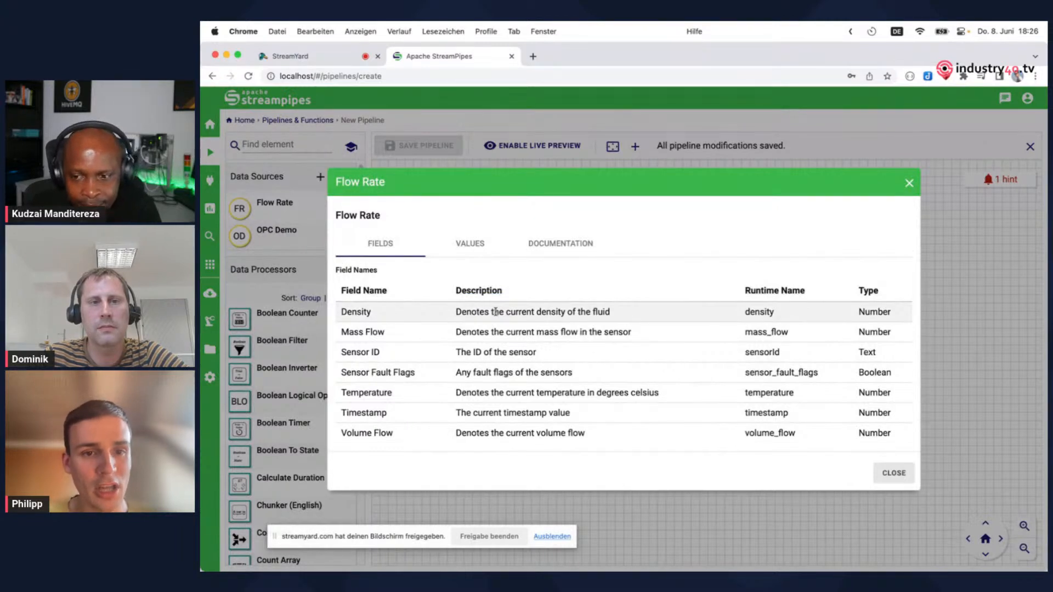
click(470, 243)
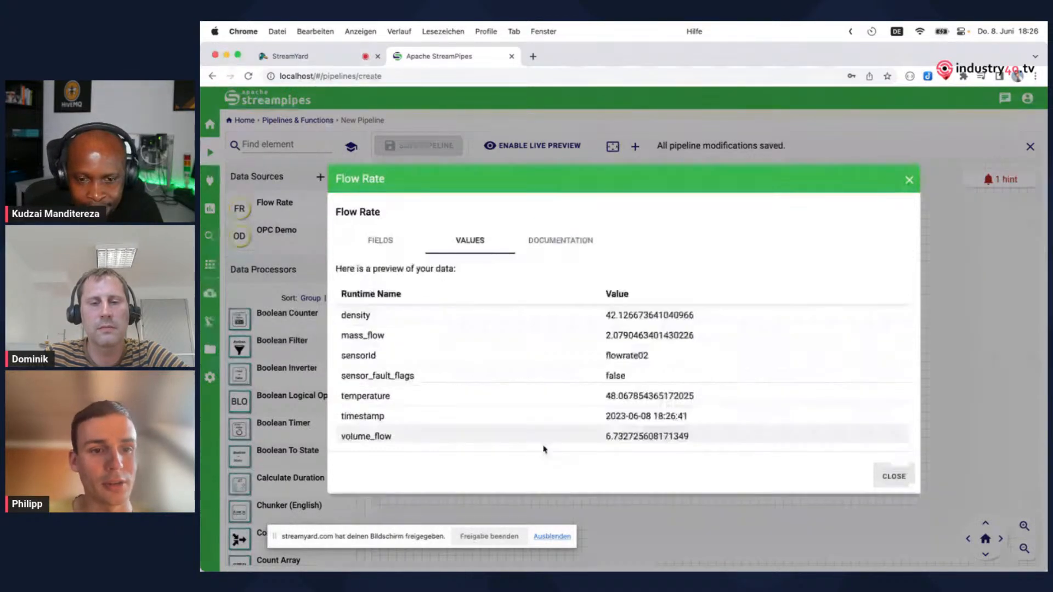
click(896, 476)
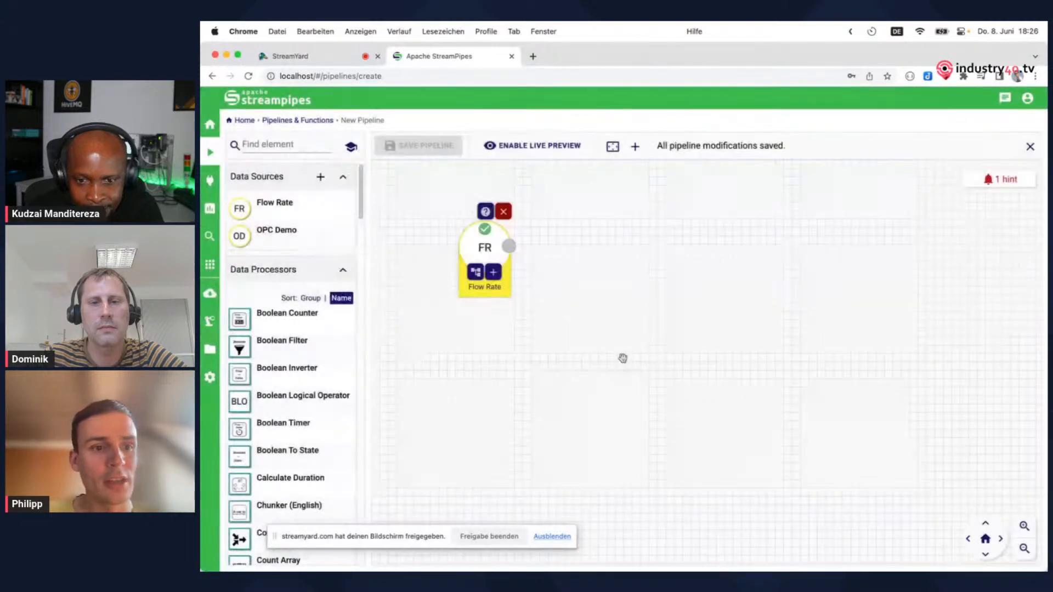
Sort the data processors by group and look through the available processors and data sinks
scroll(282, 296, down, 1)
scroll(282, 288, down, 2)
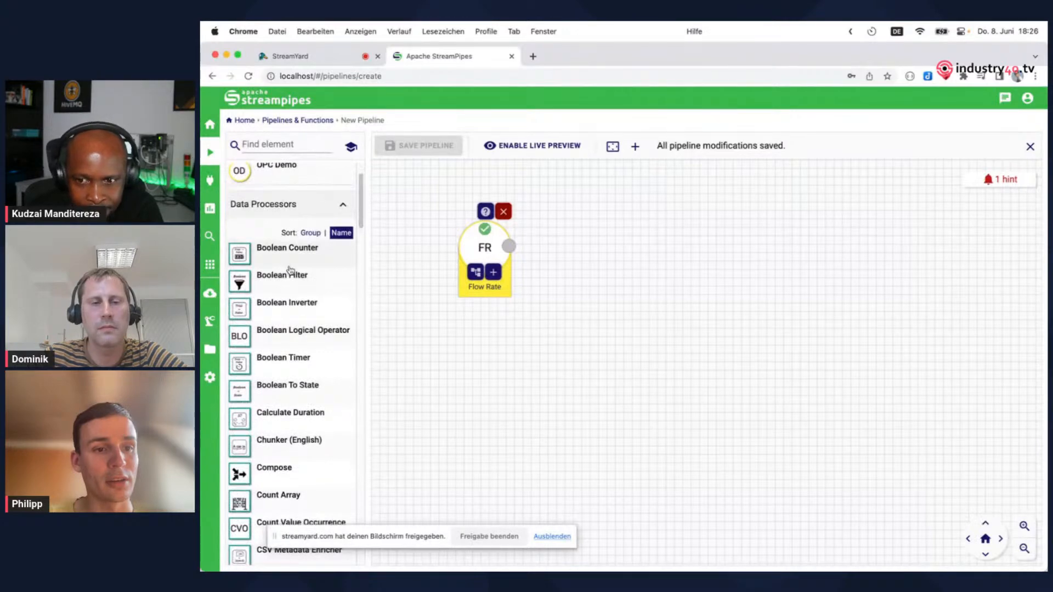
click(310, 233)
scroll(291, 313, down, 4)
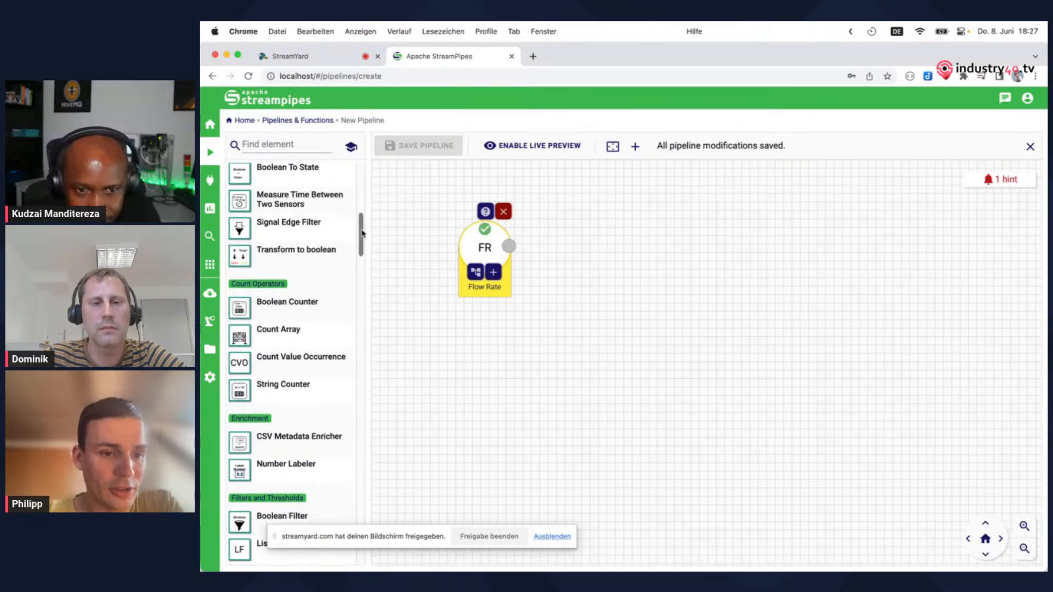
scroll(363, 233, down, 1)
drag(363, 233, 363, 502)
scroll(321, 321, down, 1)
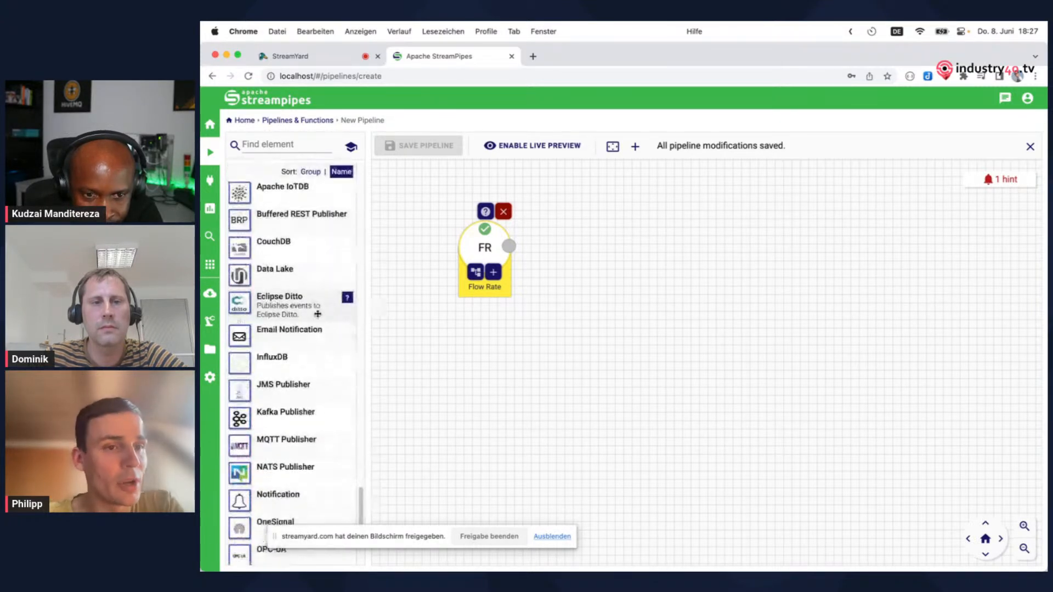
scroll(318, 314, down, 1)
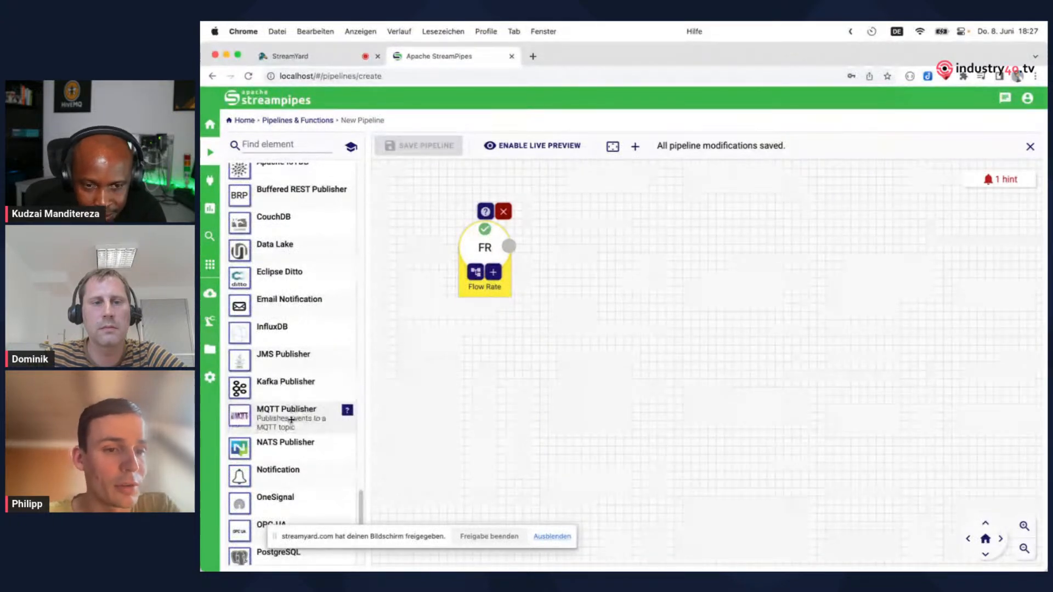
scroll(292, 419, down, 3)
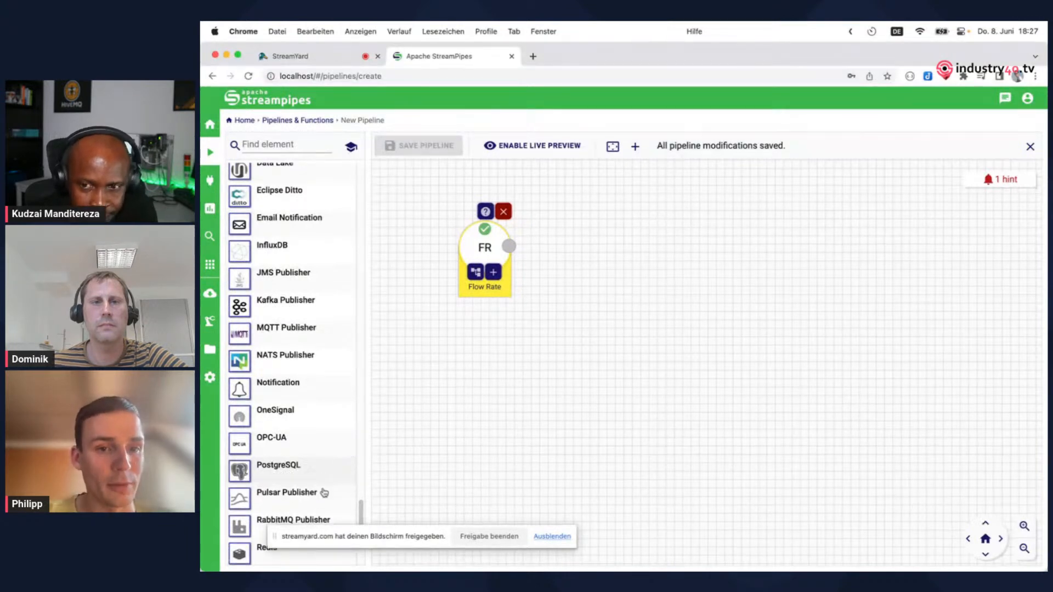
drag(361, 513, 380, 175)
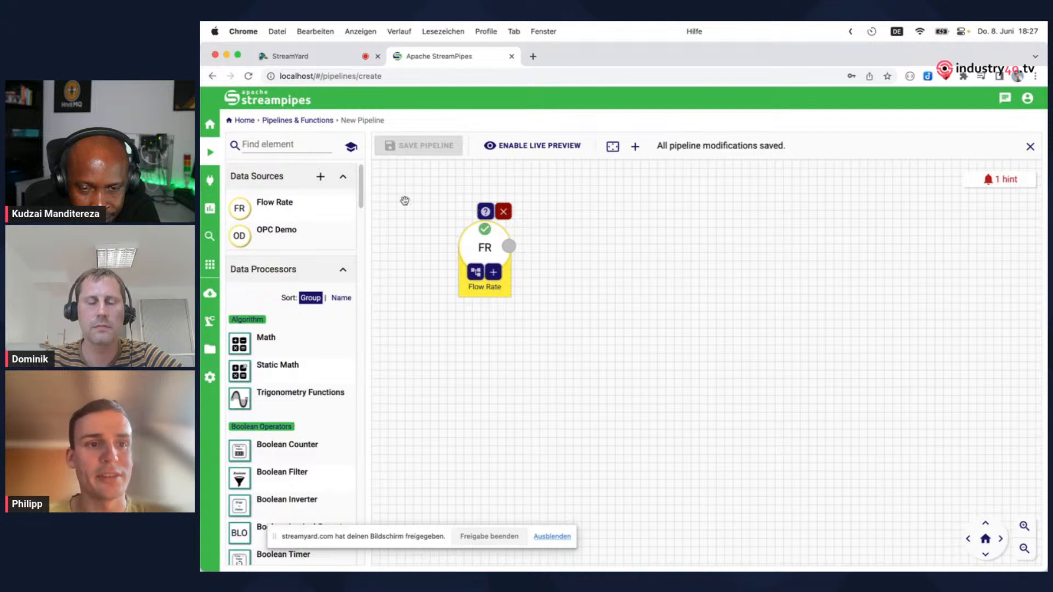
Find the Trend processor by searching for "tre", add it to the pipeline and connect Flow Rate to it
click(281, 144)
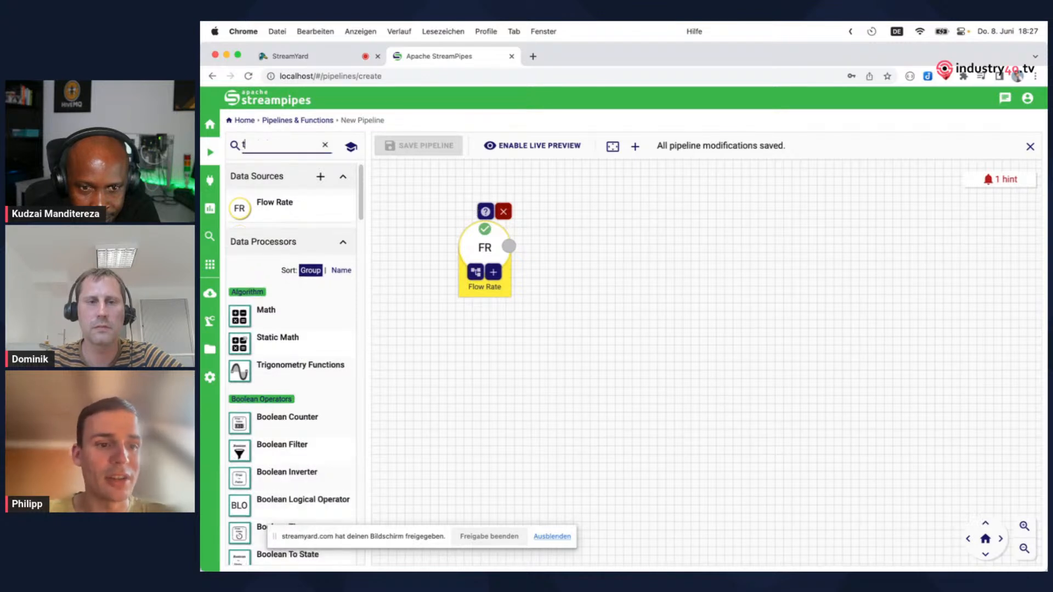
text(re)
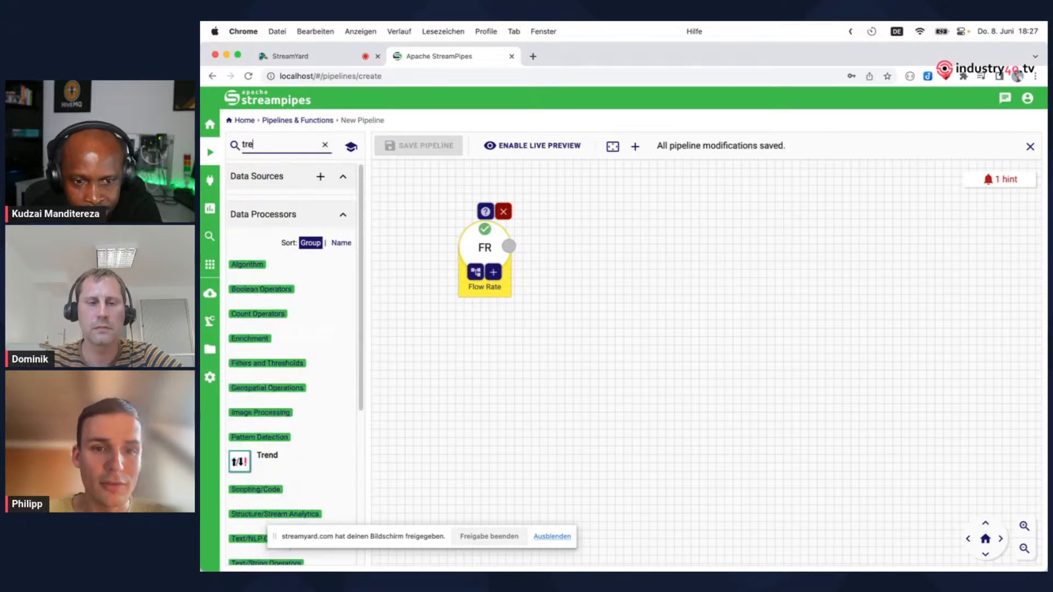
drag(240, 462, 636, 234)
drag(509, 246, 611, 228)
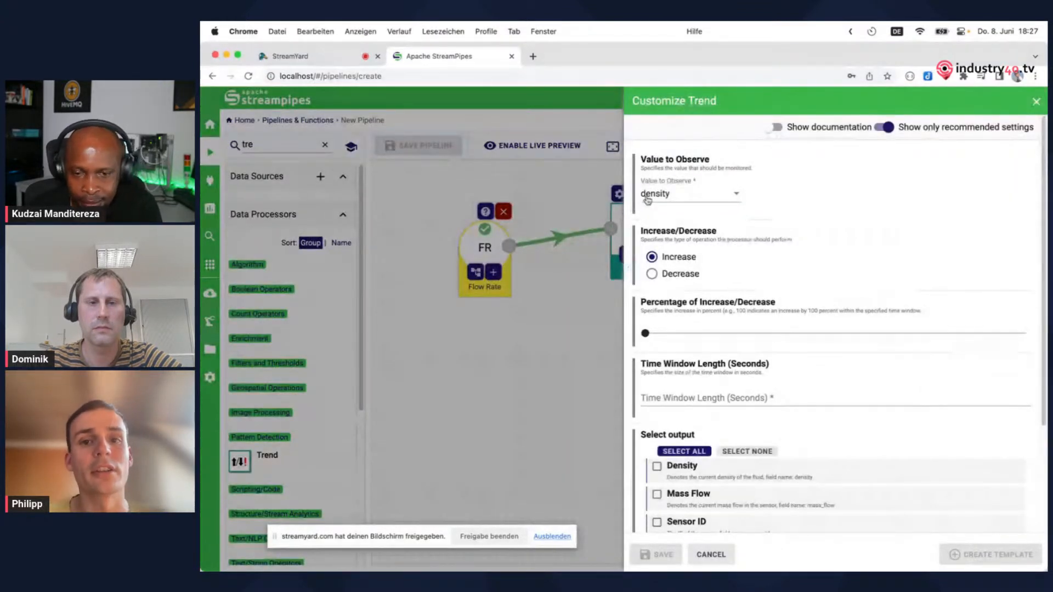
Set the Trend processor to observe temperature for a decrease of 79 percent within a 120-second time window
click(648, 200)
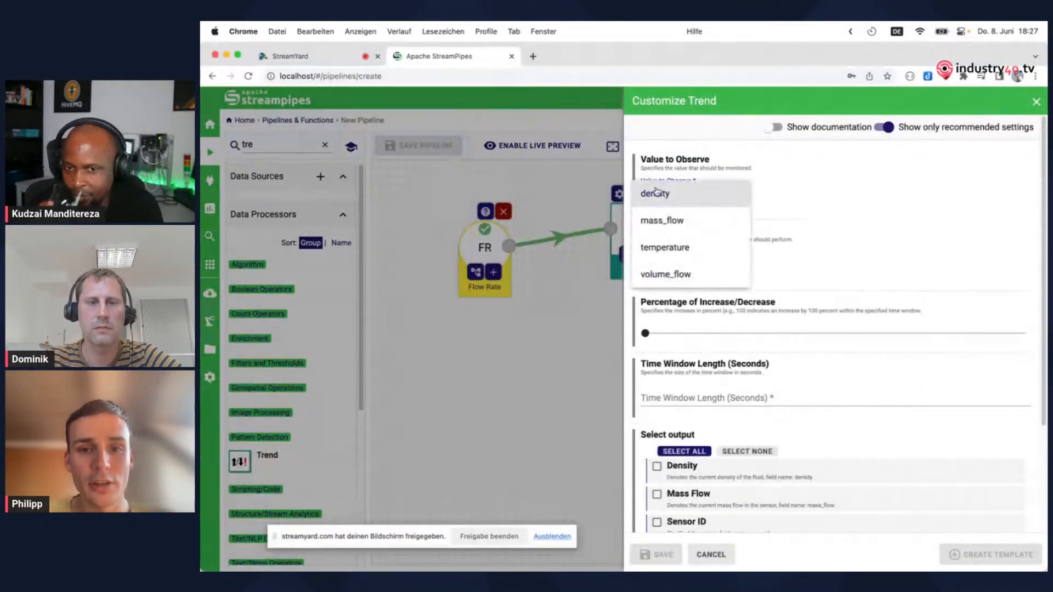
click(677, 250)
click(654, 276)
drag(646, 334, 706, 332)
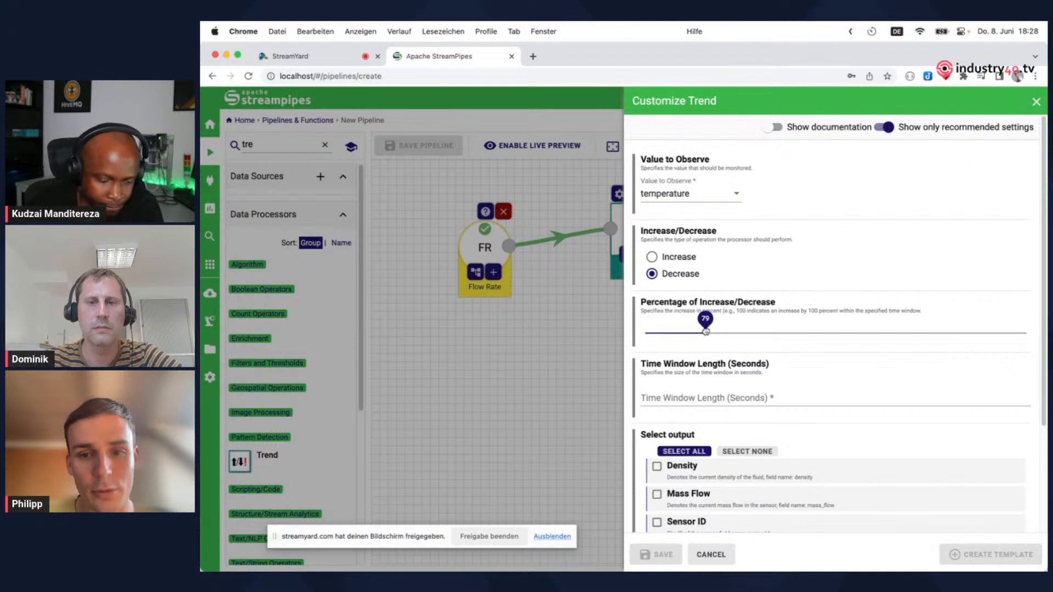
click(686, 397)
text(120)
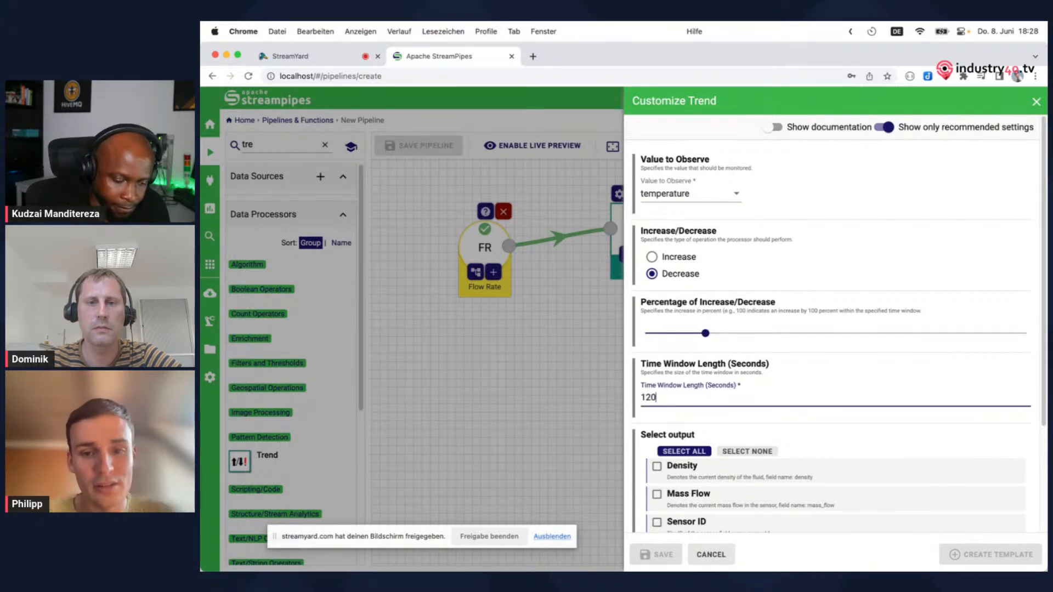
Include all fields in the Trend processor's output and save its configuration
scroll(686, 397, down, 5)
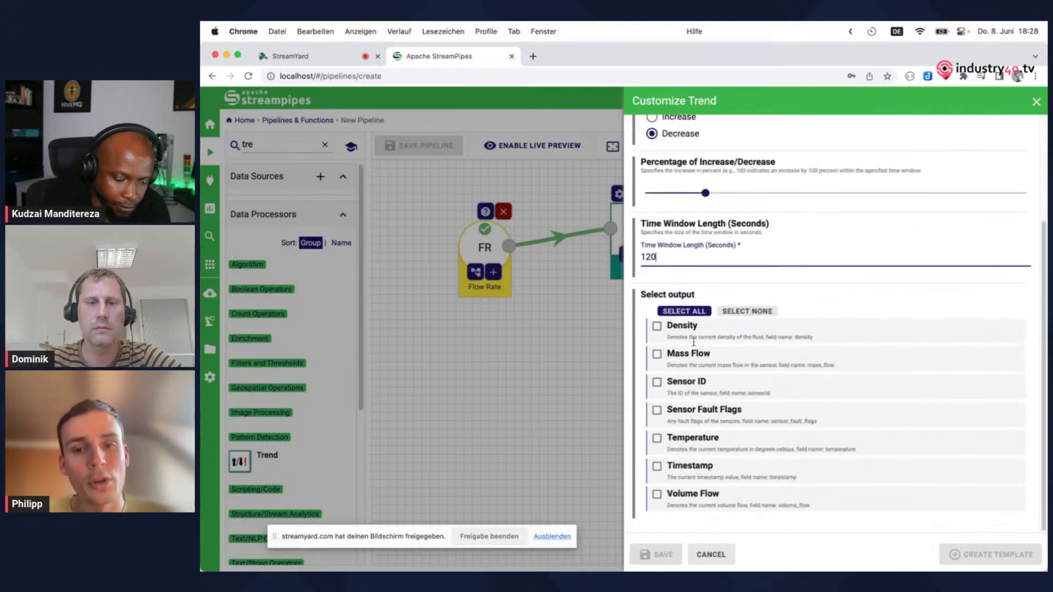
click(690, 311)
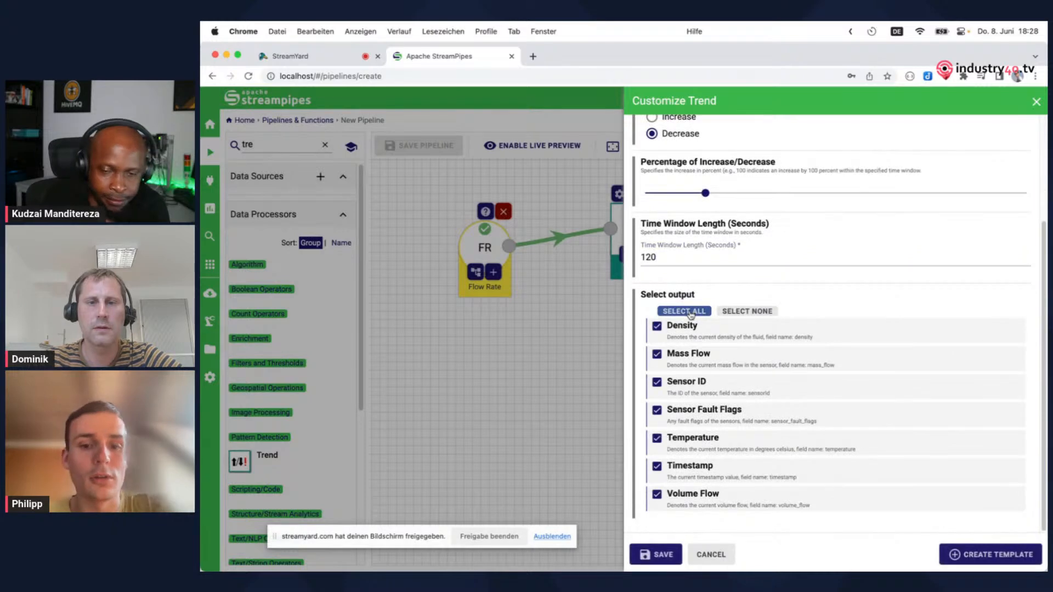
click(663, 554)
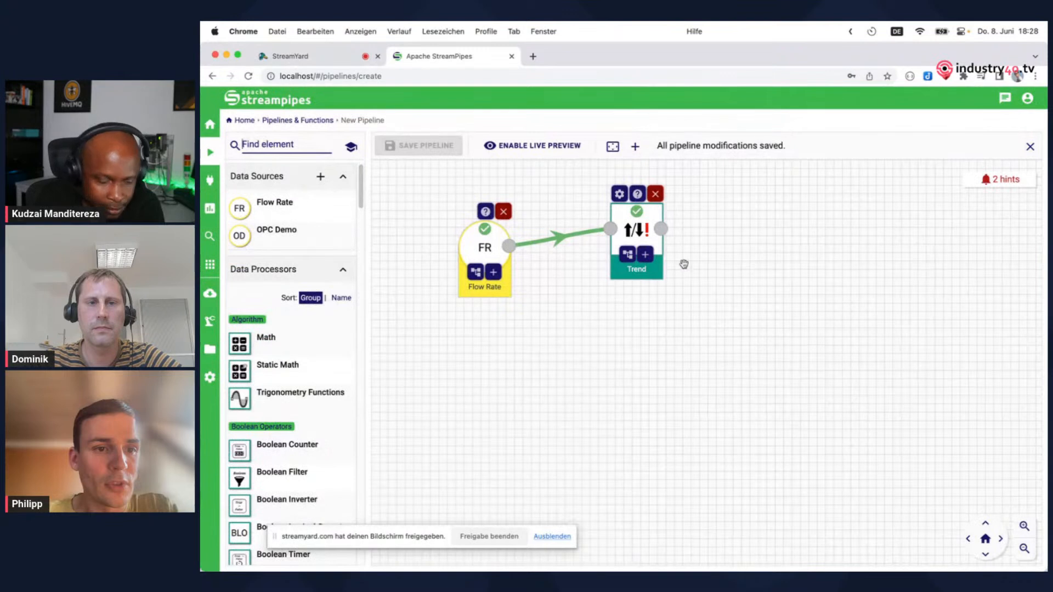
Move the Trend node level with Flow Rate and check the pipeline's live preview, turning it off again
drag(624, 226, 622, 251)
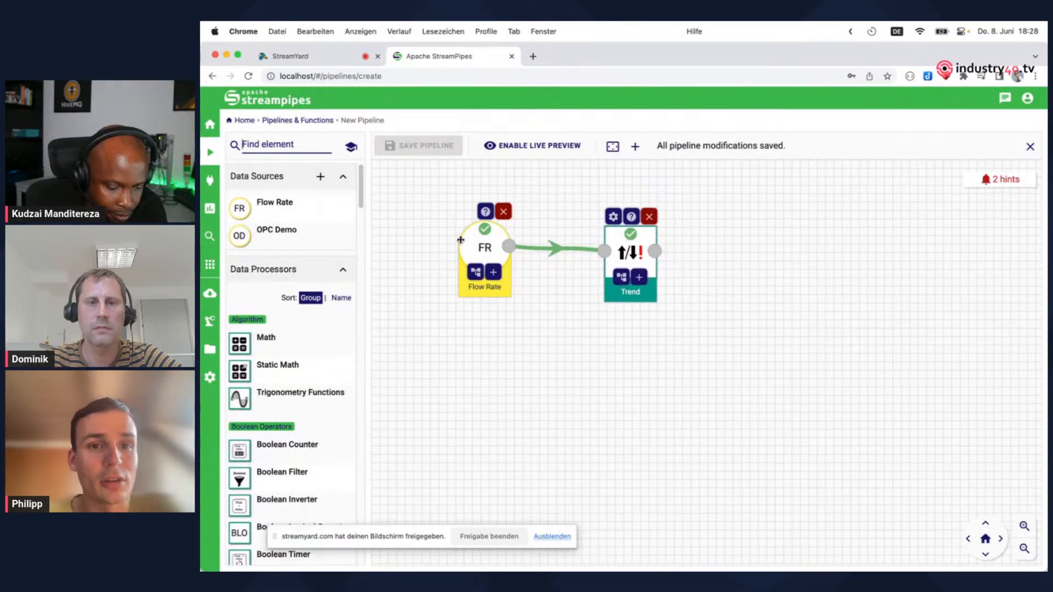
click(541, 151)
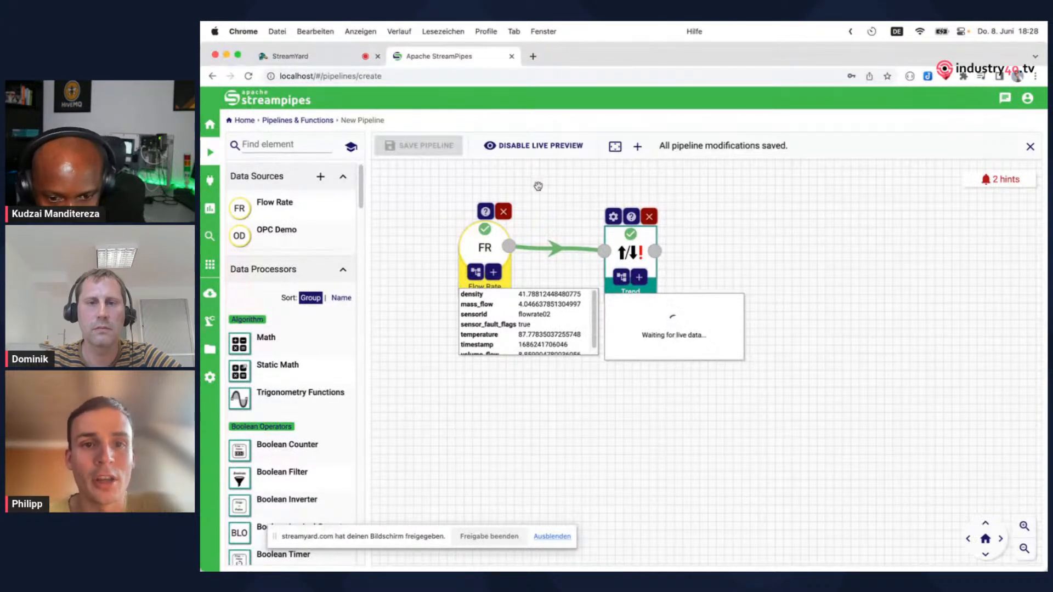
click(531, 147)
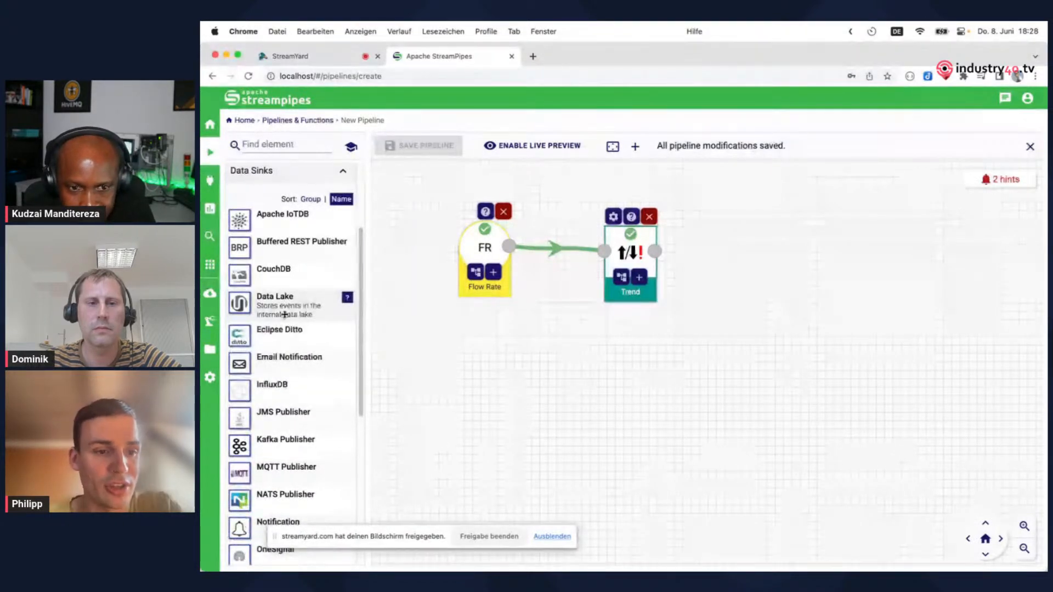
Add a Notification sink to the right of the Trend processor and connect Trend to it
scroll(284, 314, down, 2)
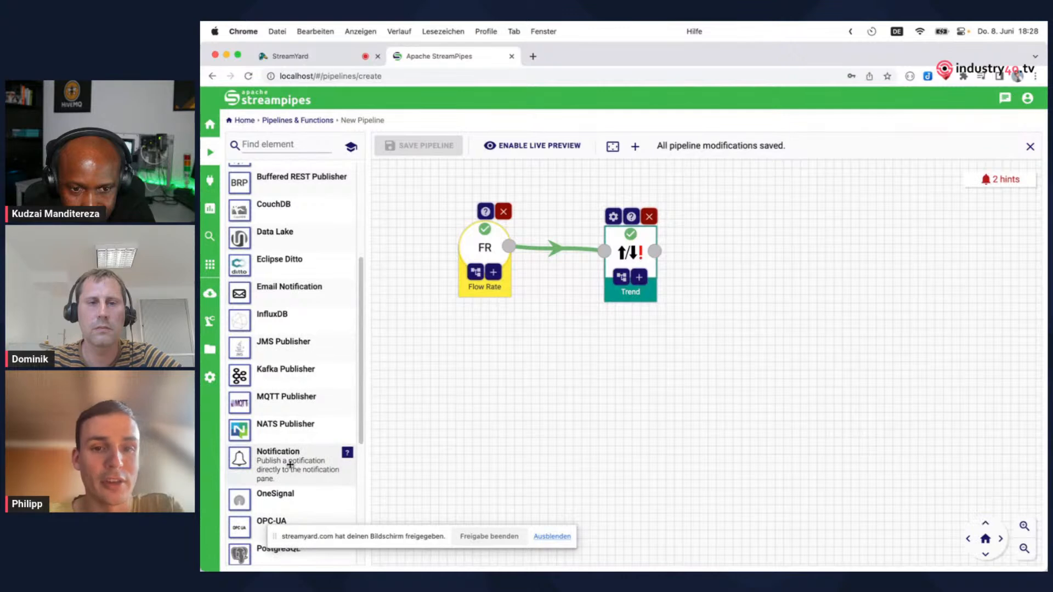
drag(289, 466, 749, 255)
drag(655, 250, 724, 254)
Configure the notification with the title "Alarm" and the content "Value too low: #temperature#", and save it
click(707, 183)
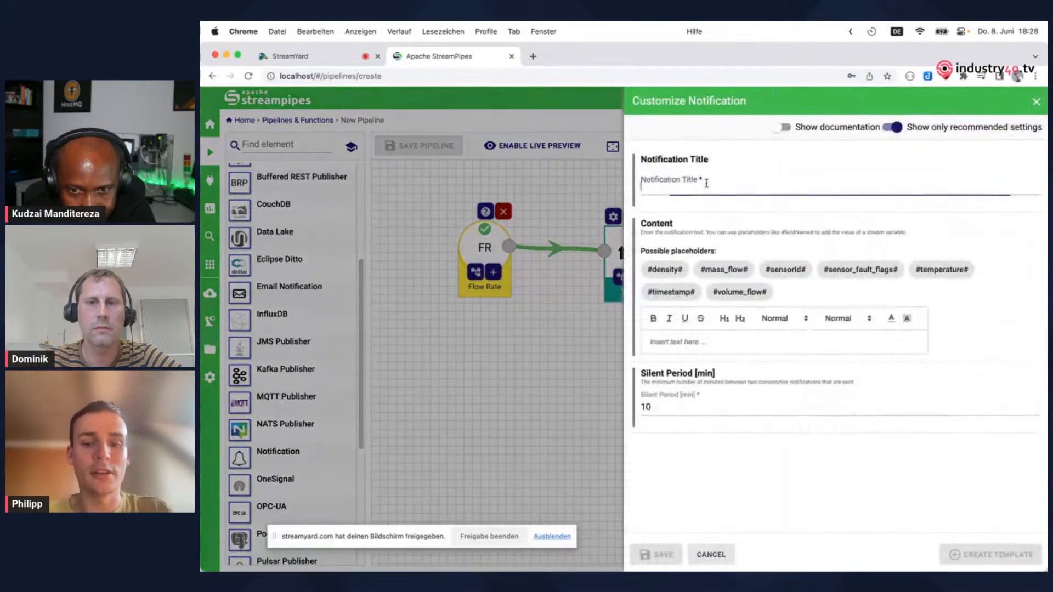
text(Alarm)
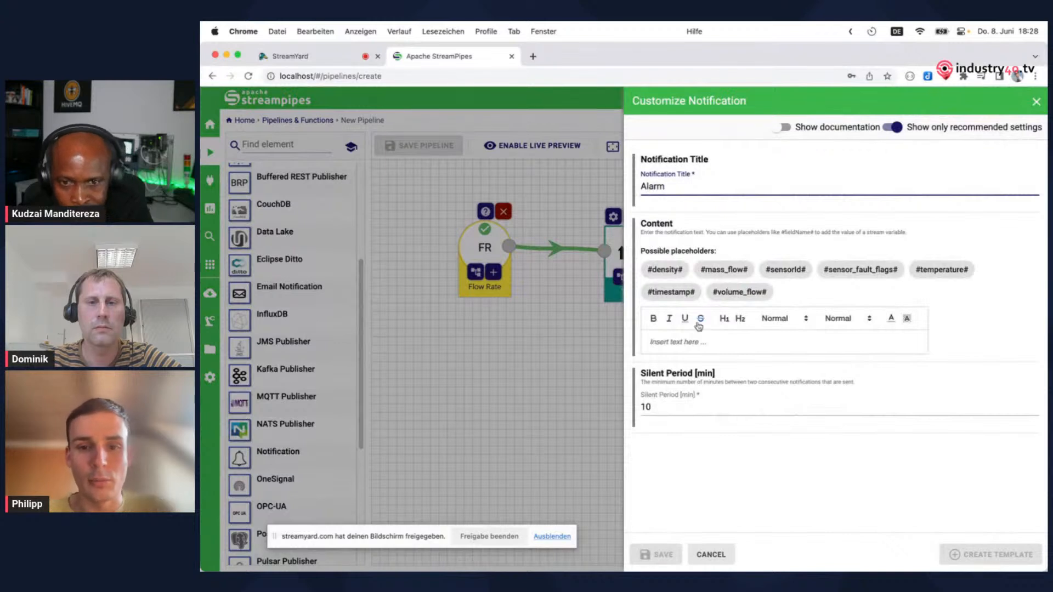
click(686, 343)
text(Value ro)
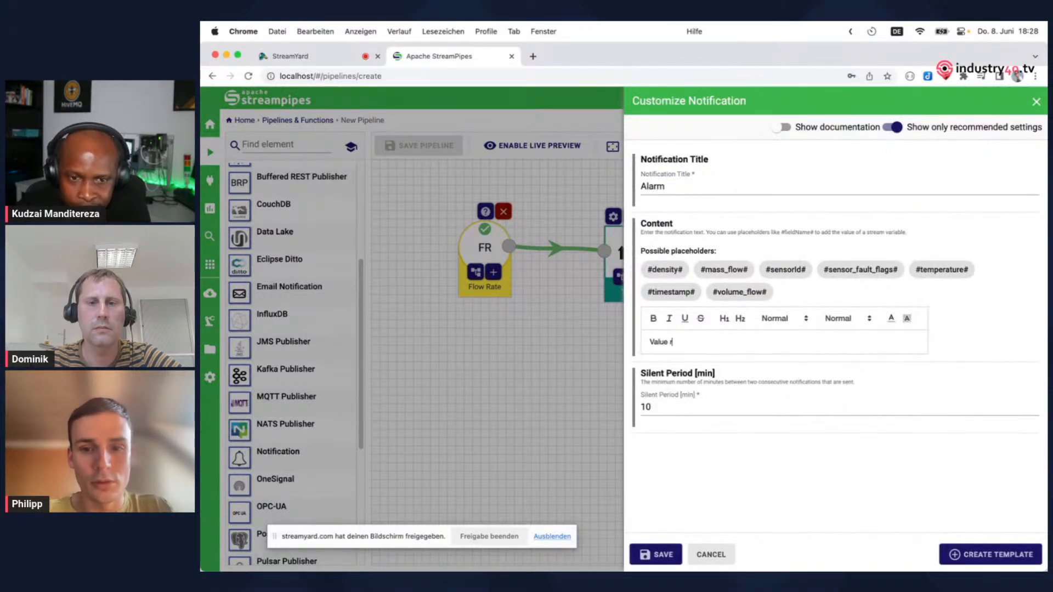
text(oo low)
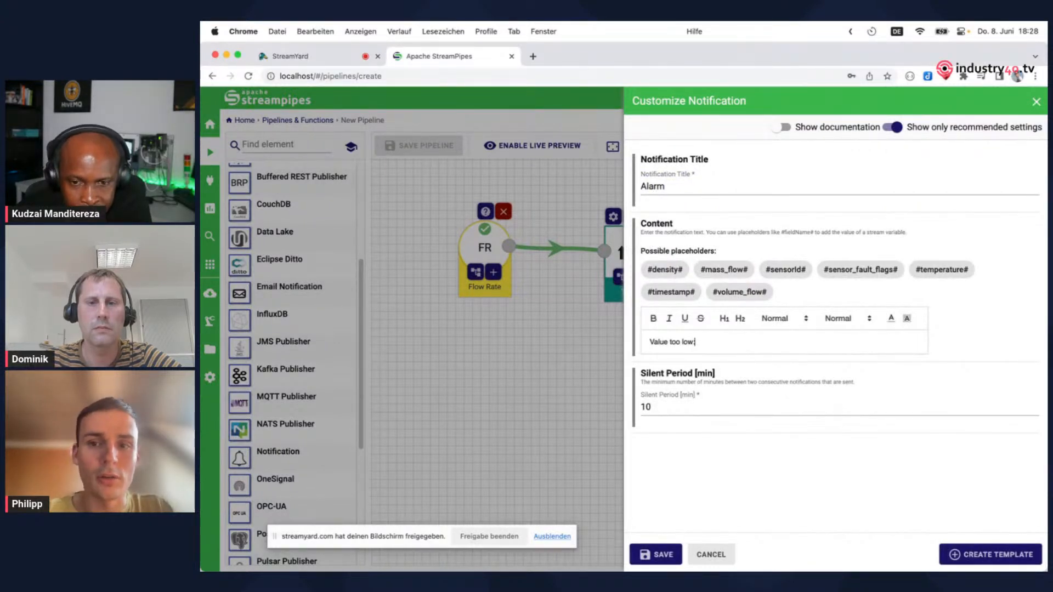
text(:)
click(942, 270)
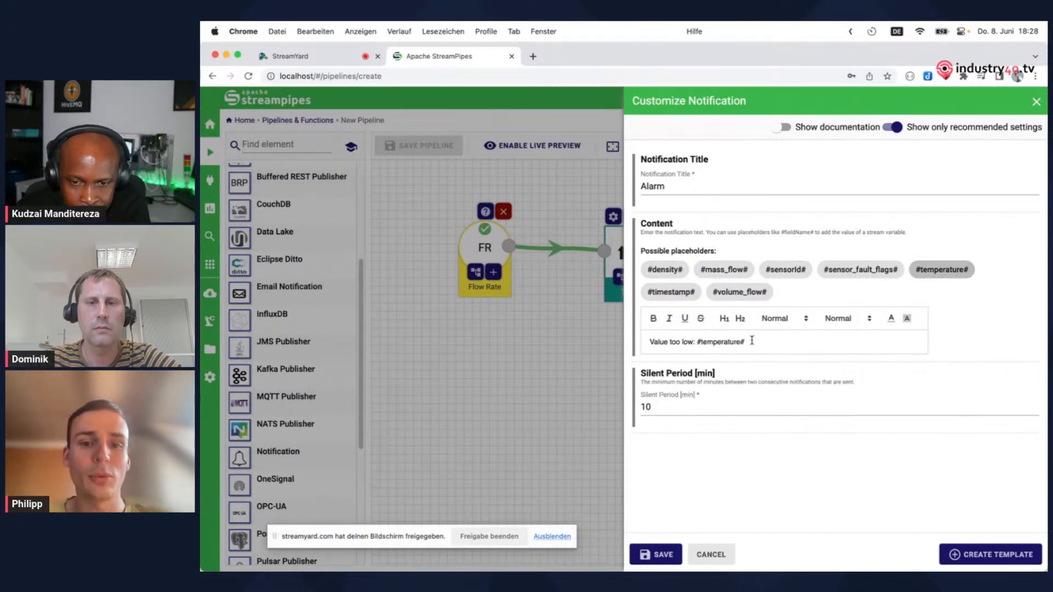
click(657, 555)
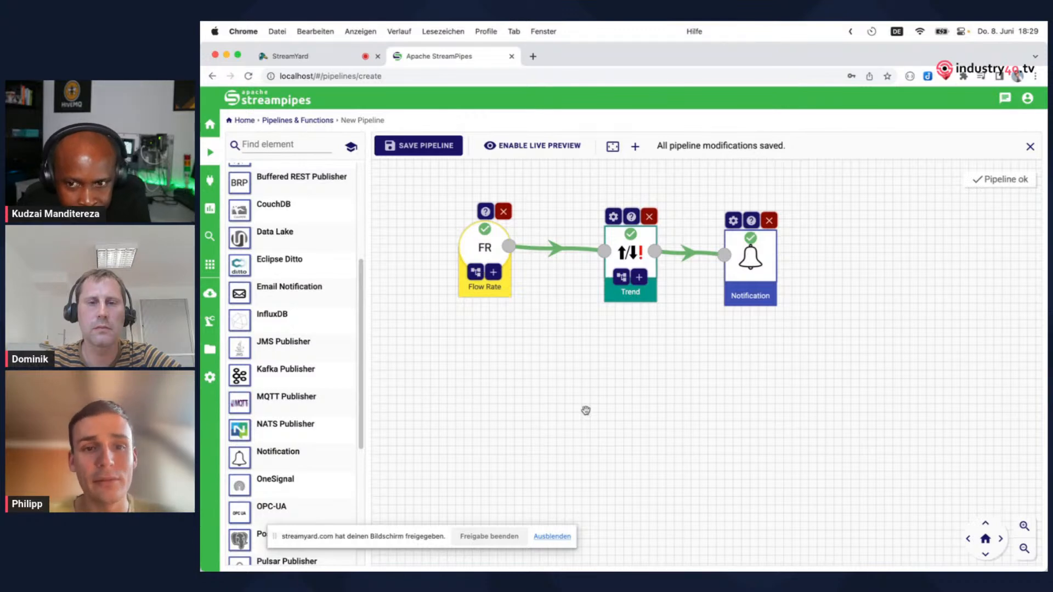
Save the pipeline as "Demo Pipeline" with immediate start, review its start status details and close them
click(441, 153)
text(Demo Pipeline)
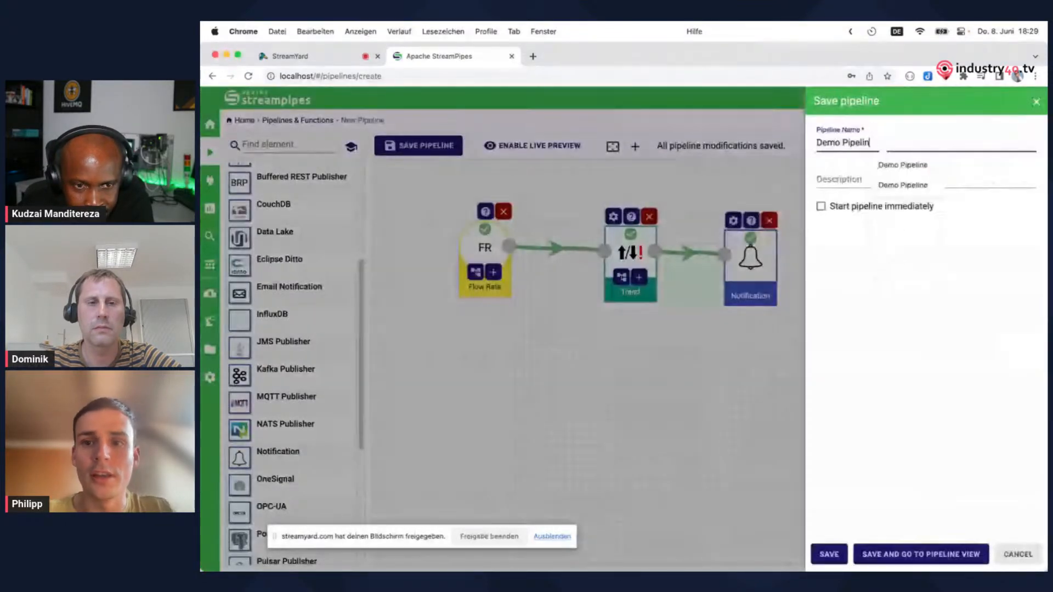
click(821, 206)
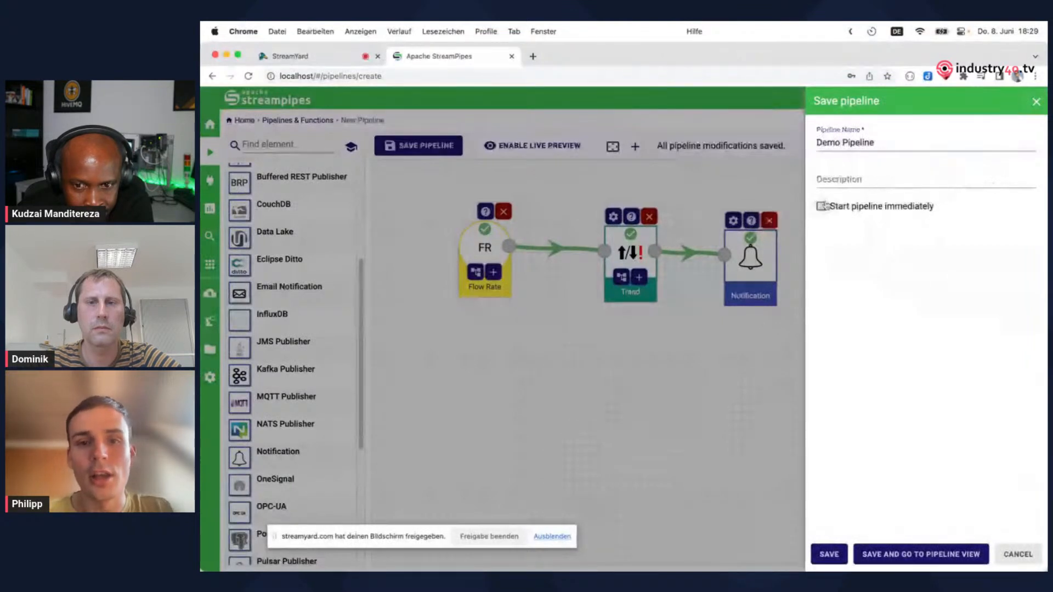
click(828, 554)
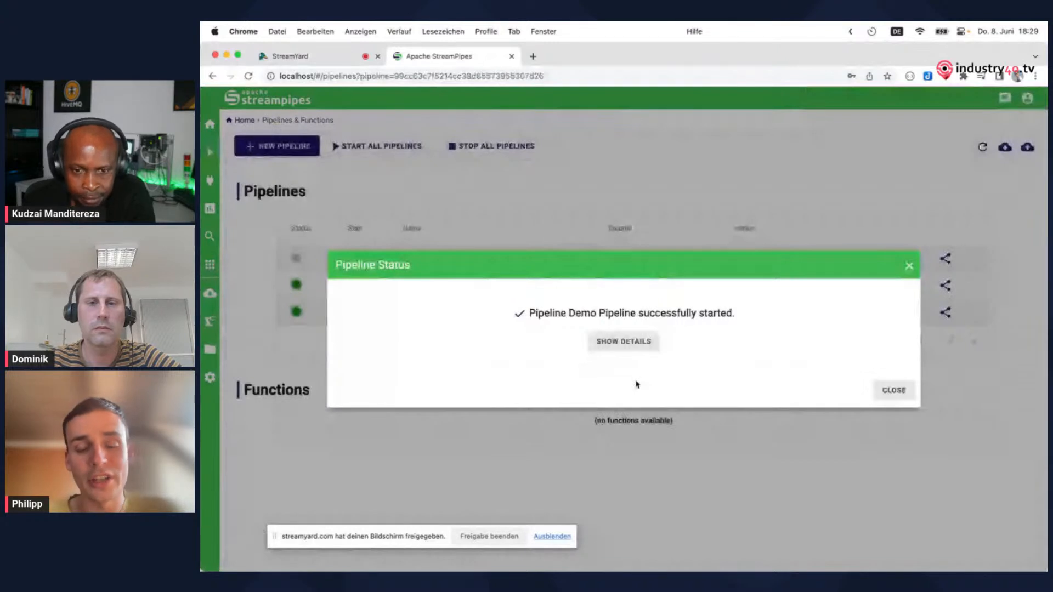
click(624, 342)
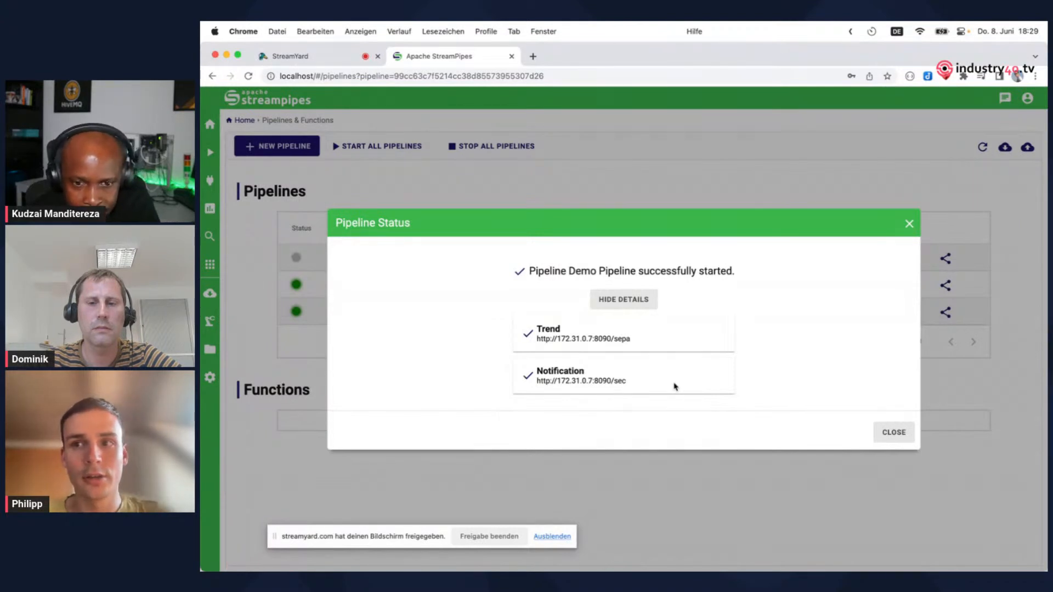
click(902, 432)
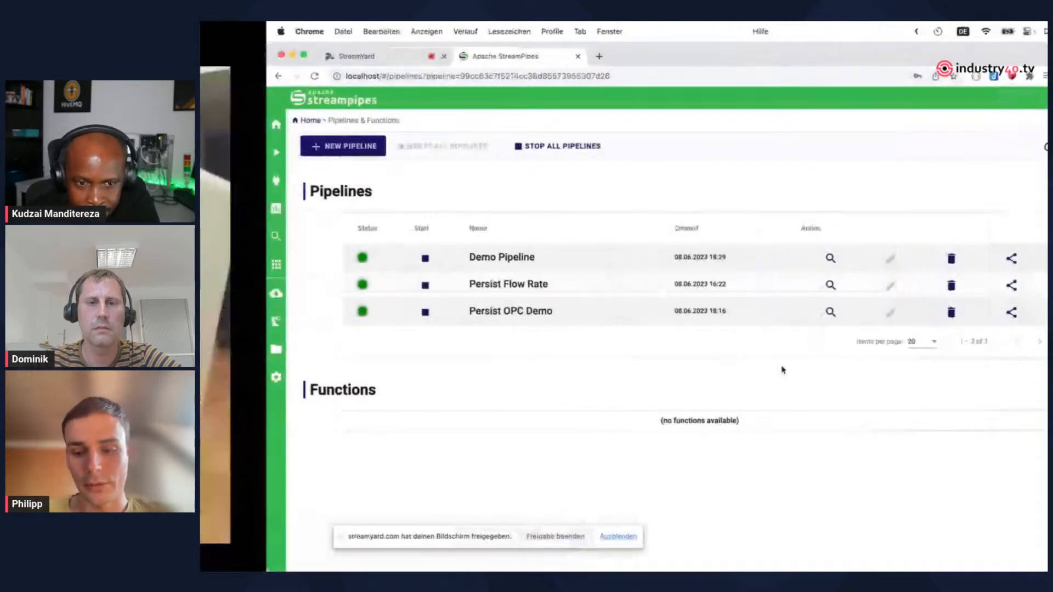
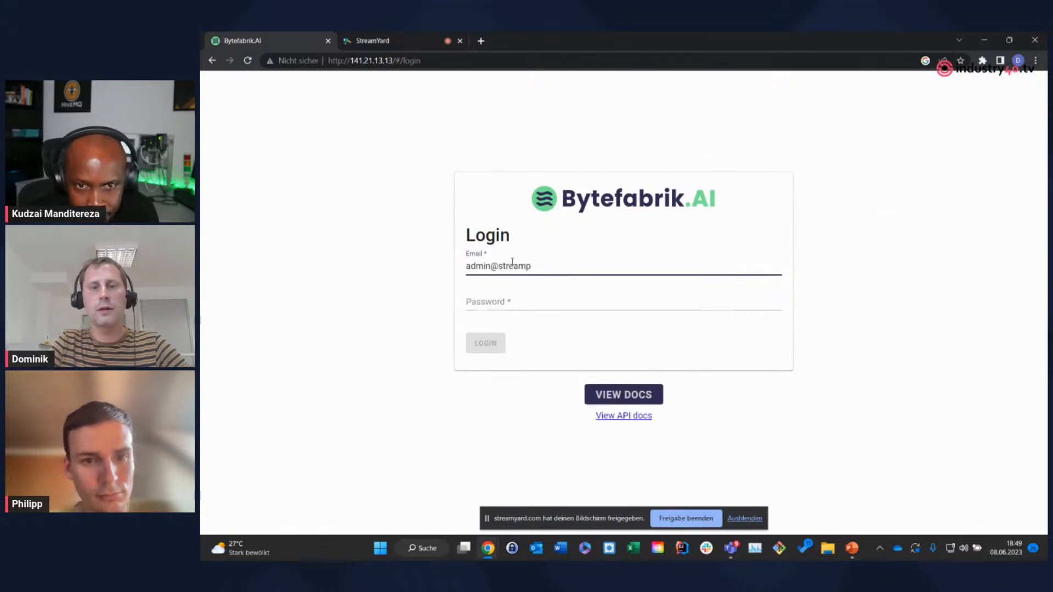
Log in to Bytefabrik.AI with the admin e-mail address and the account password, and dismiss the browser's password warning
text(s.apache.)
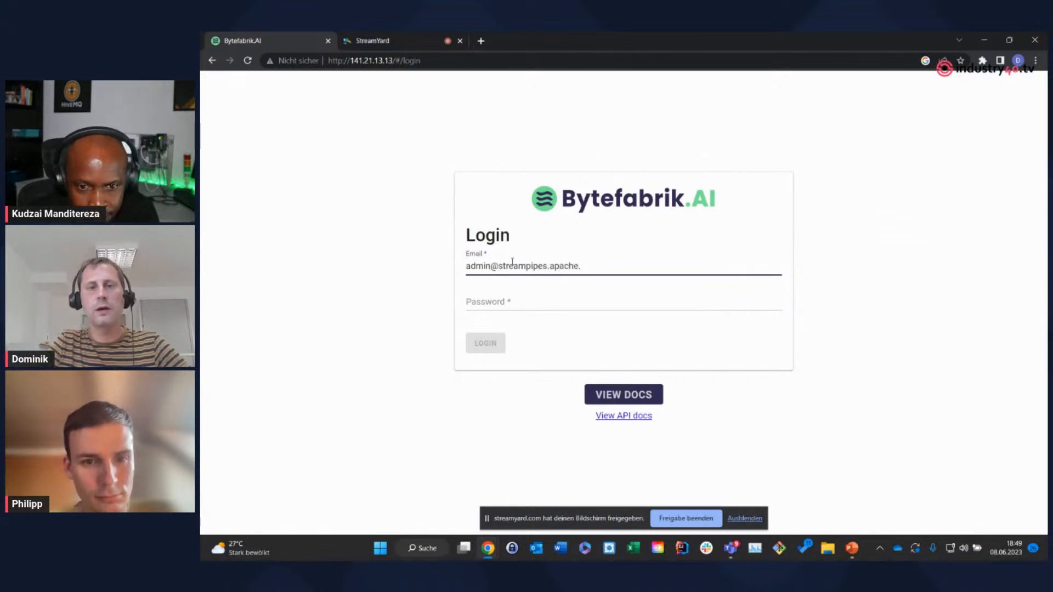
text(org)
key(Tab)
text(admin)
key(Return)
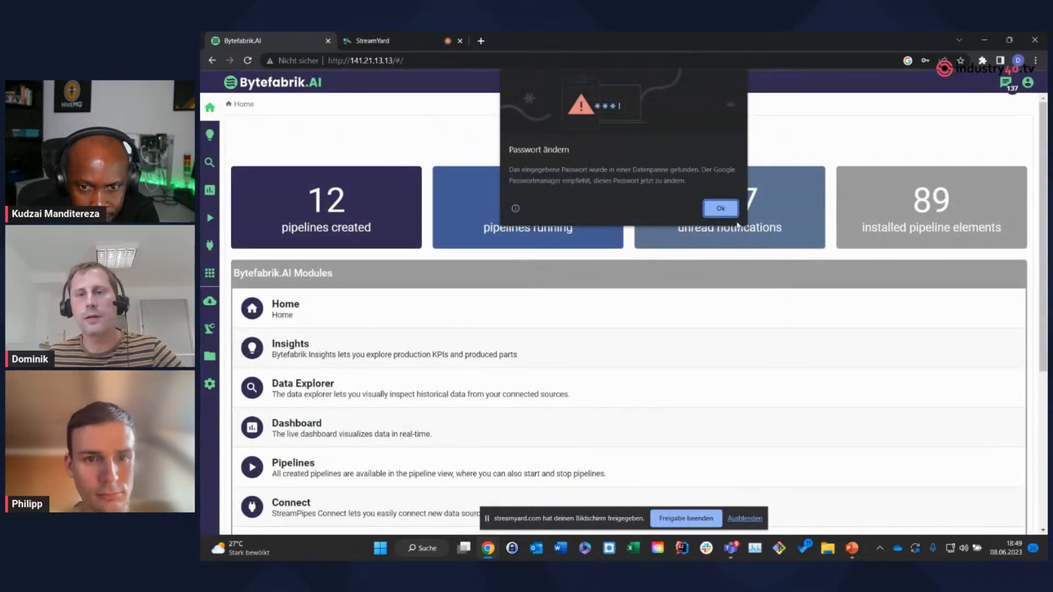
click(729, 212)
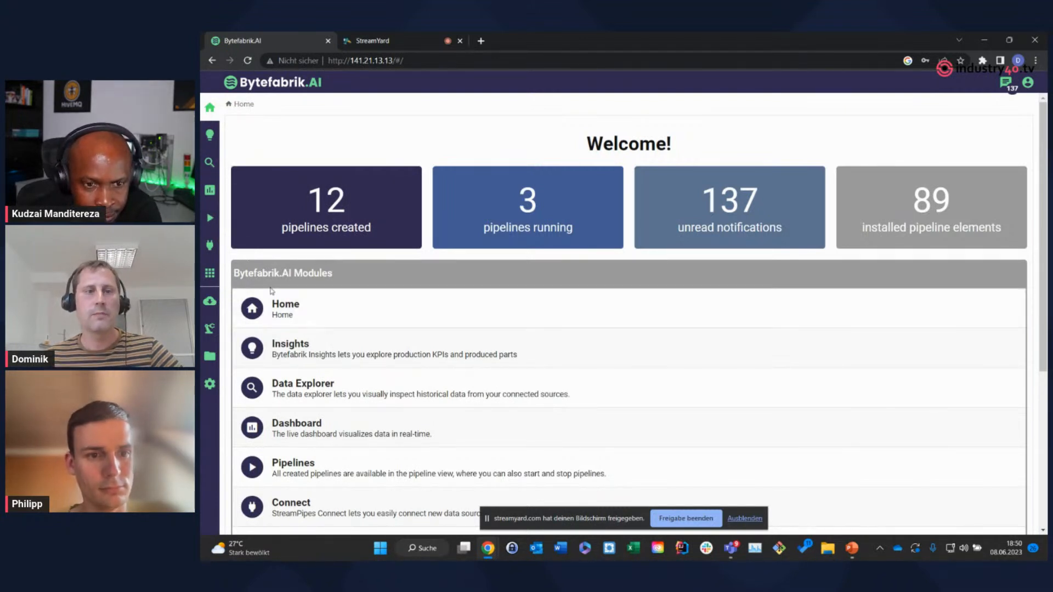
Open the process analysis of Demoanlage in Insights and review its output charts for the current and past periods
click(333, 352)
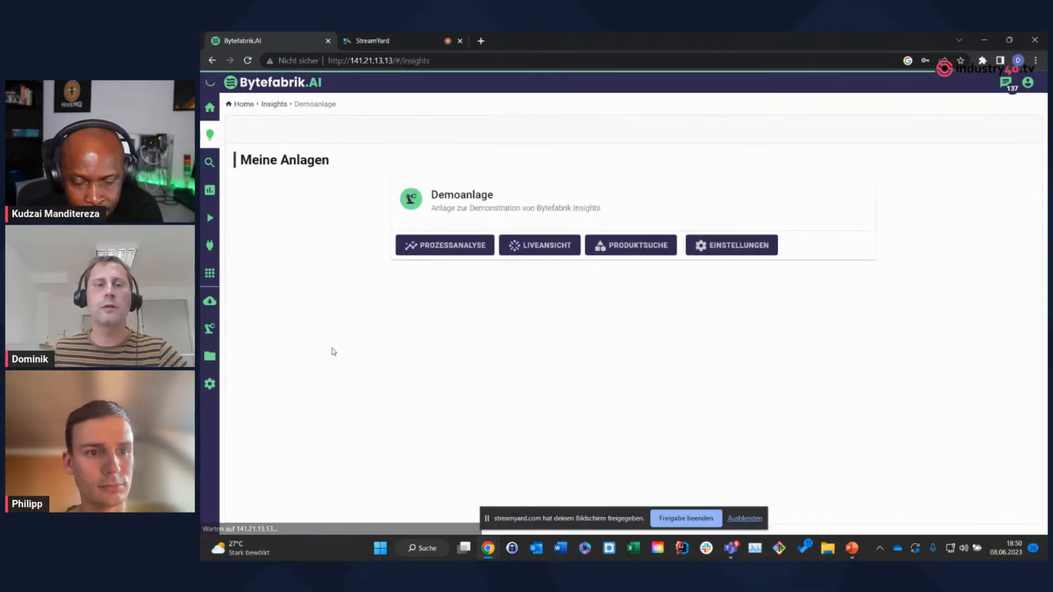
click(414, 247)
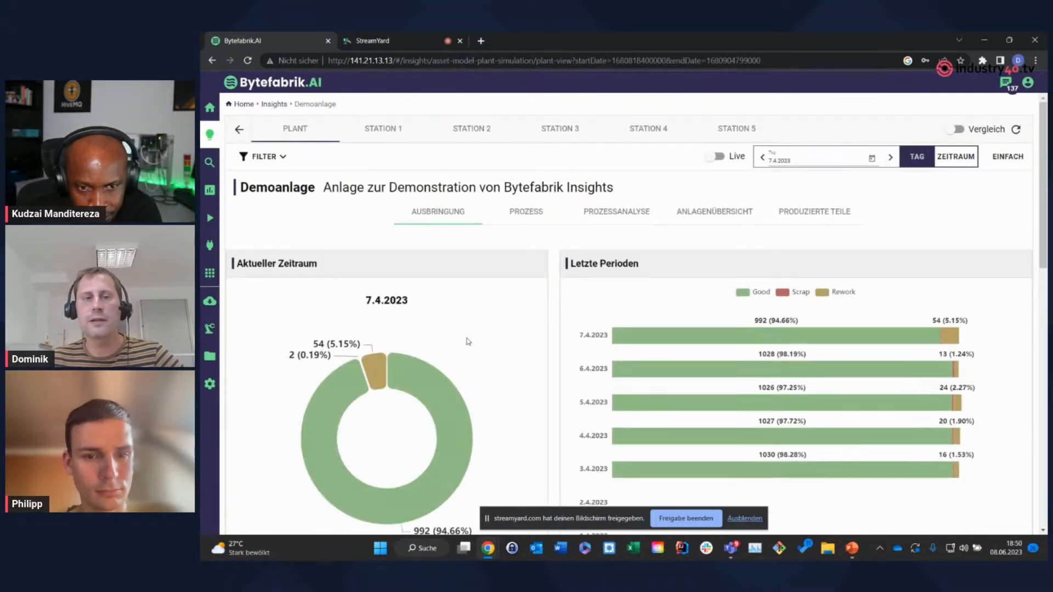
scroll(467, 341, down, 1)
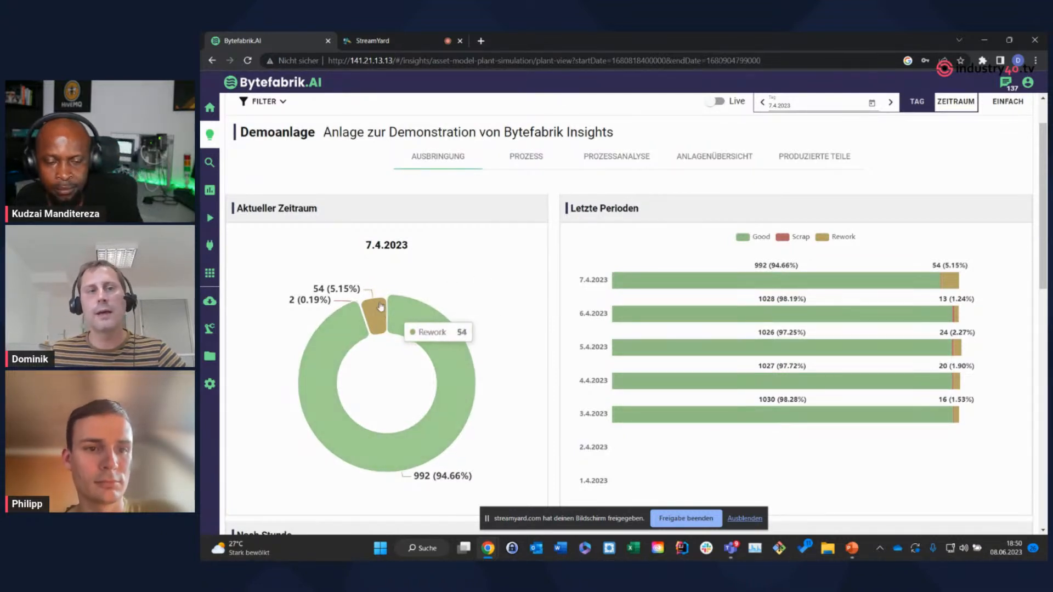
scroll(603, 247, up, 1)
Show the plant overview of Demoanlage and compare the stations by good parts and by rework
click(717, 214)
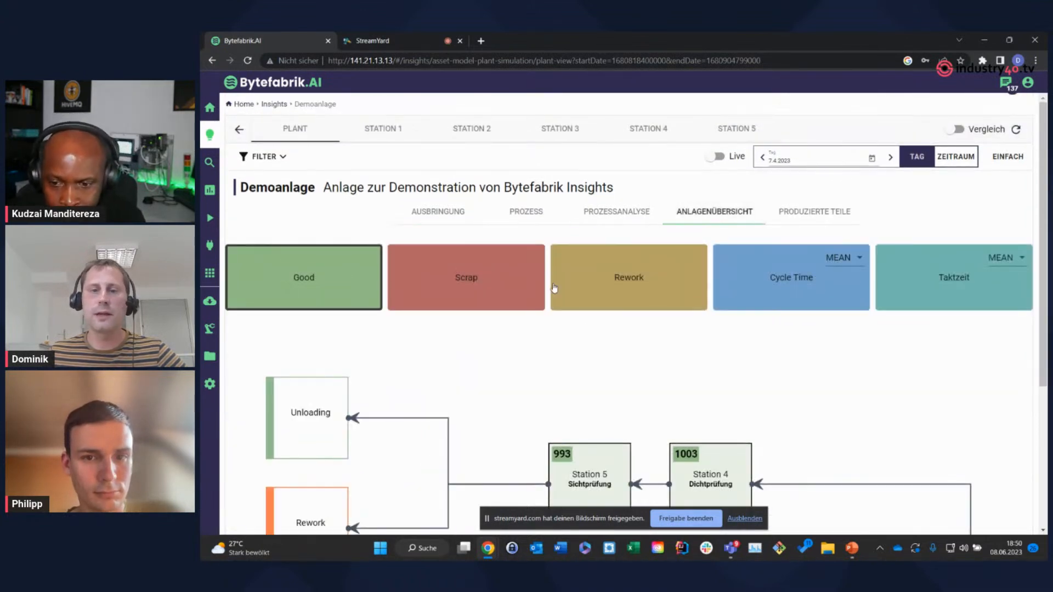
scroll(526, 306, down, 4)
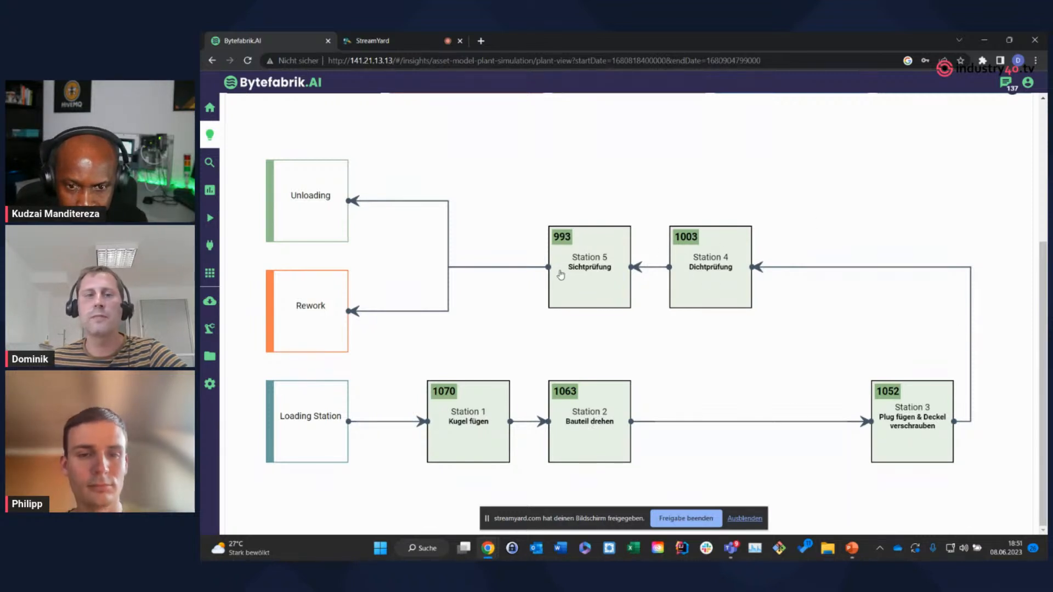
scroll(516, 332, up, 2)
scroll(520, 333, up, 1)
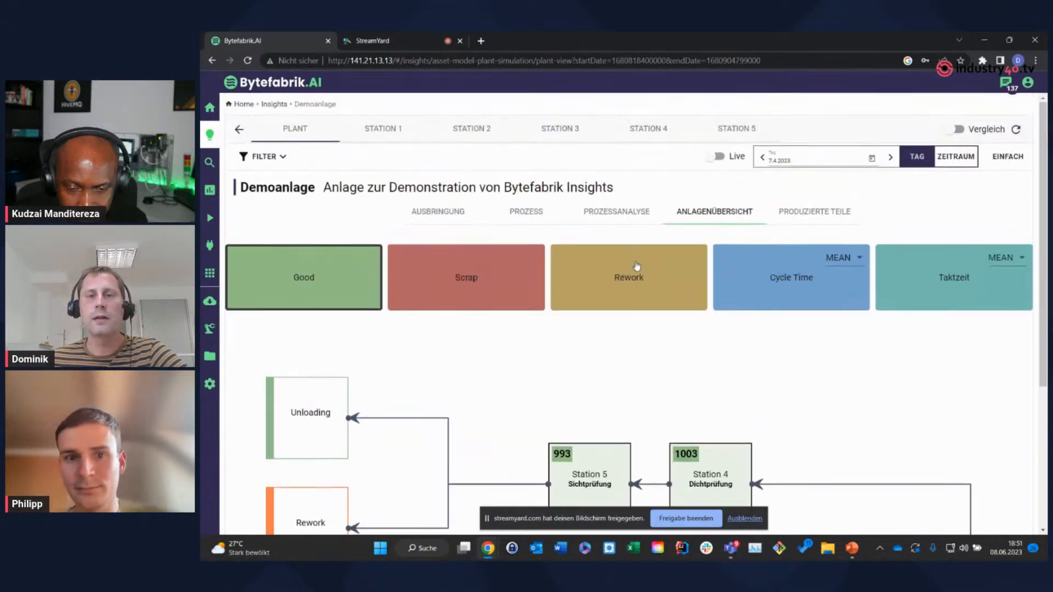
click(635, 270)
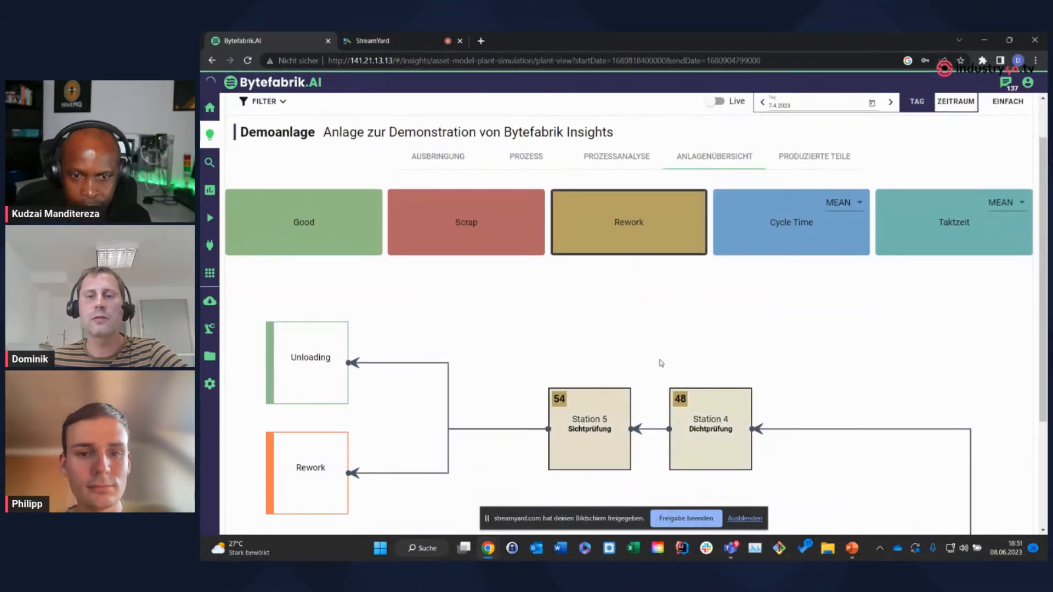
scroll(636, 346, down, 3)
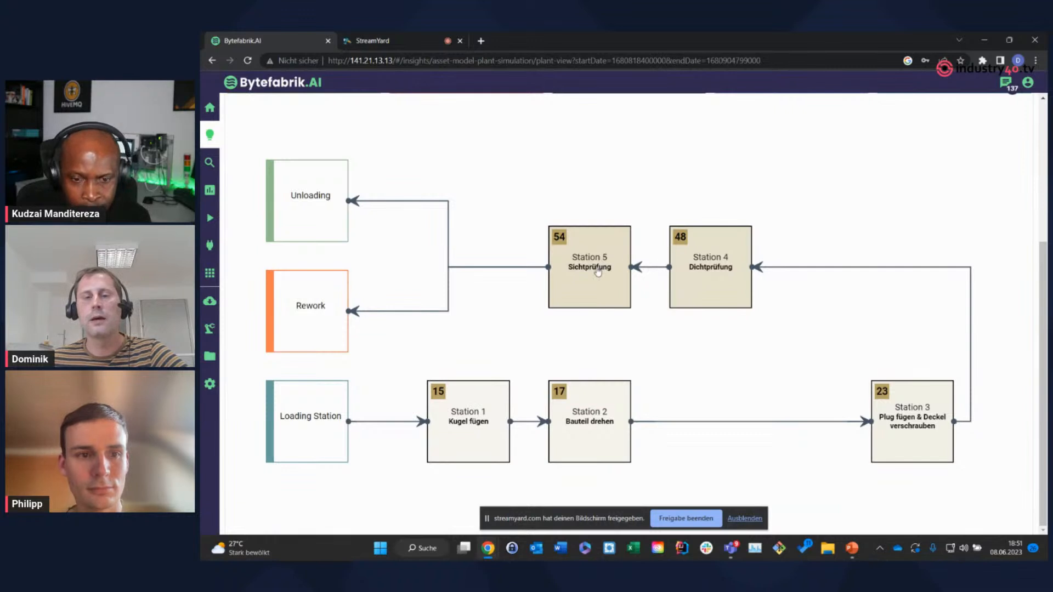
Open Station 4 from the plant overview and examine its cycle time charts and its process parameters
click(711, 274)
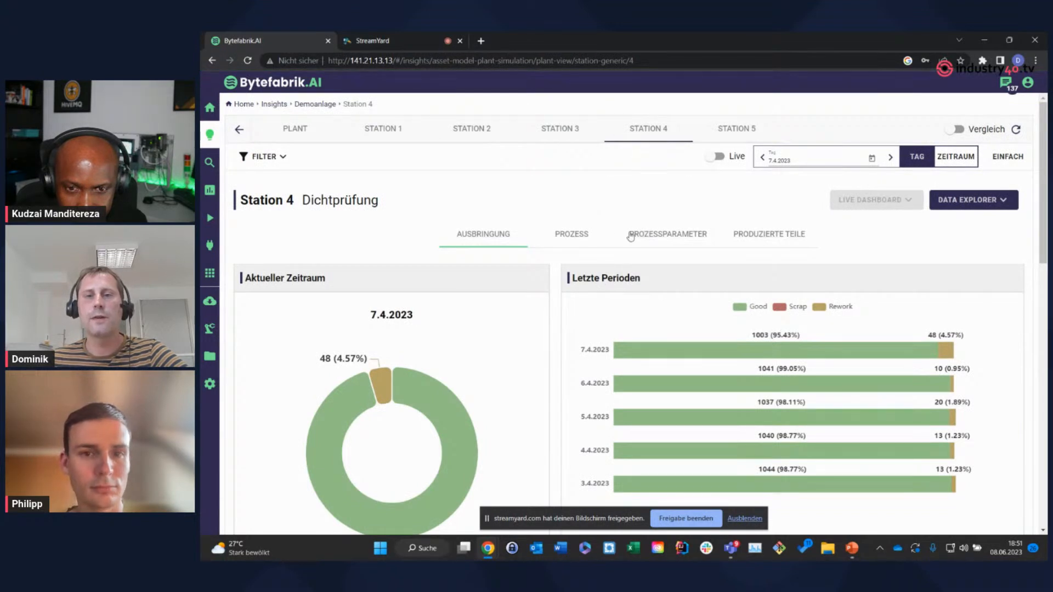
click(587, 234)
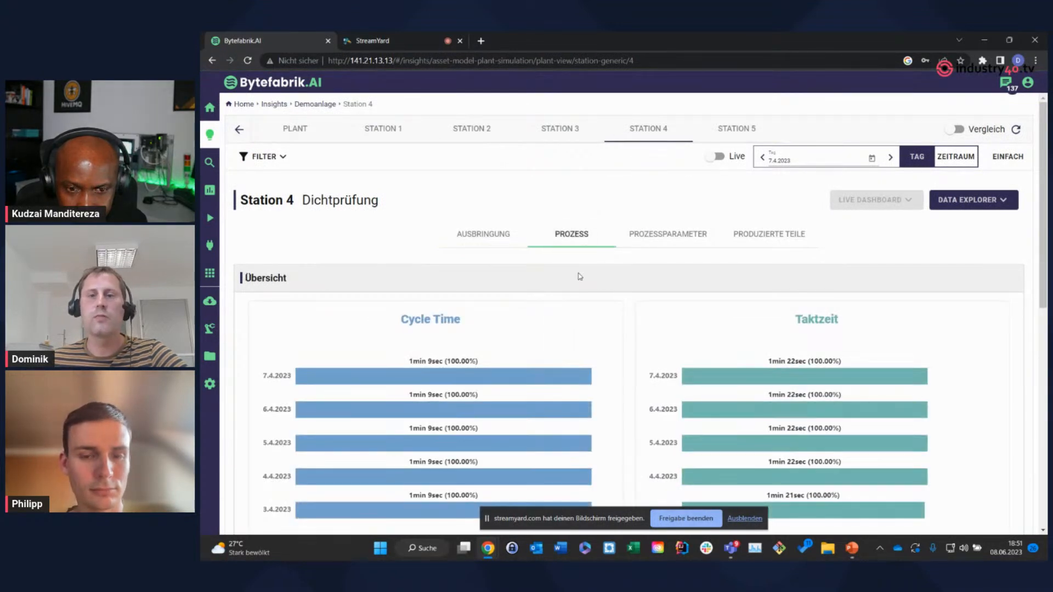
scroll(578, 277, down, 2)
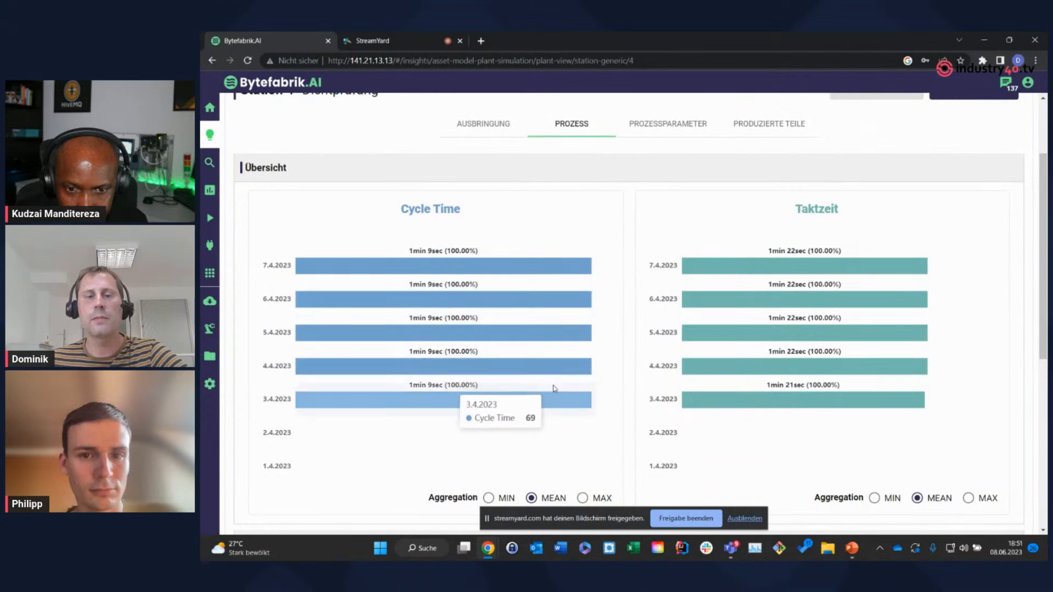
scroll(557, 390, down, 2)
scroll(557, 367, up, 4)
click(658, 247)
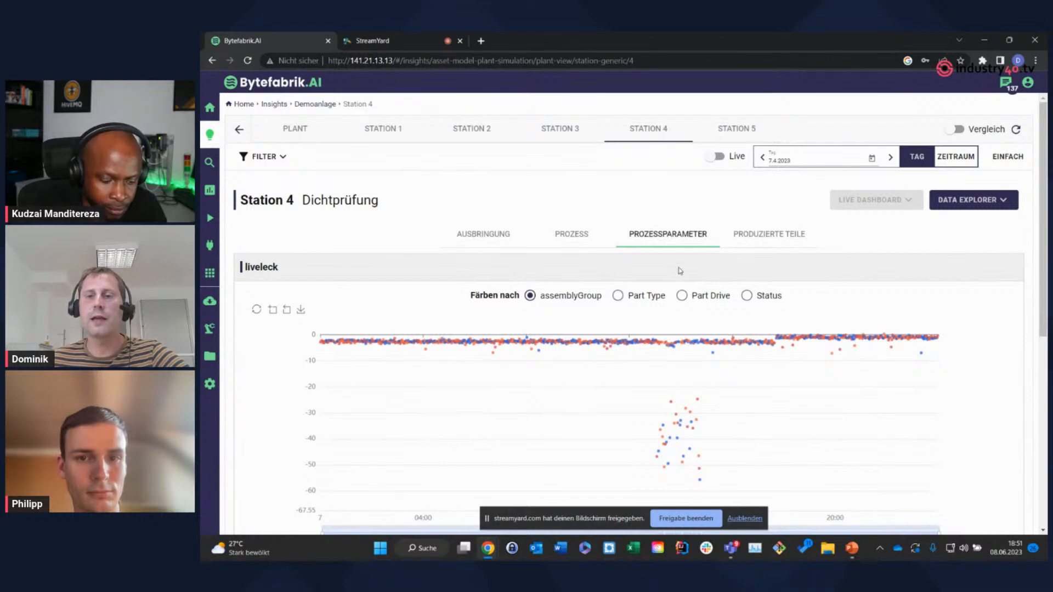
Open the Station 4 data view in the Data Explorer and examine its leak, pressure and temperature charts
click(971, 200)
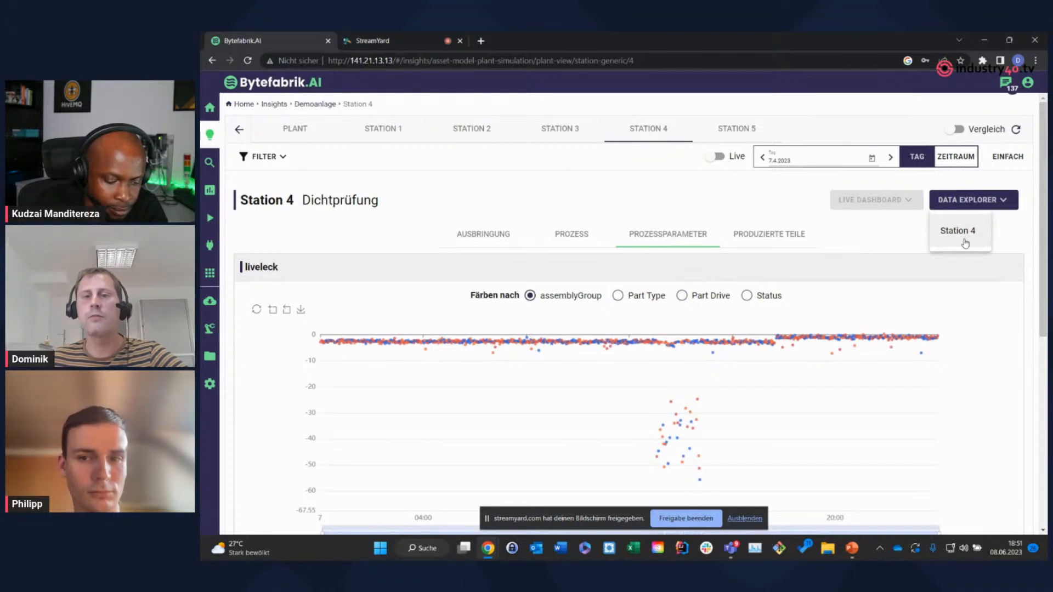
click(965, 243)
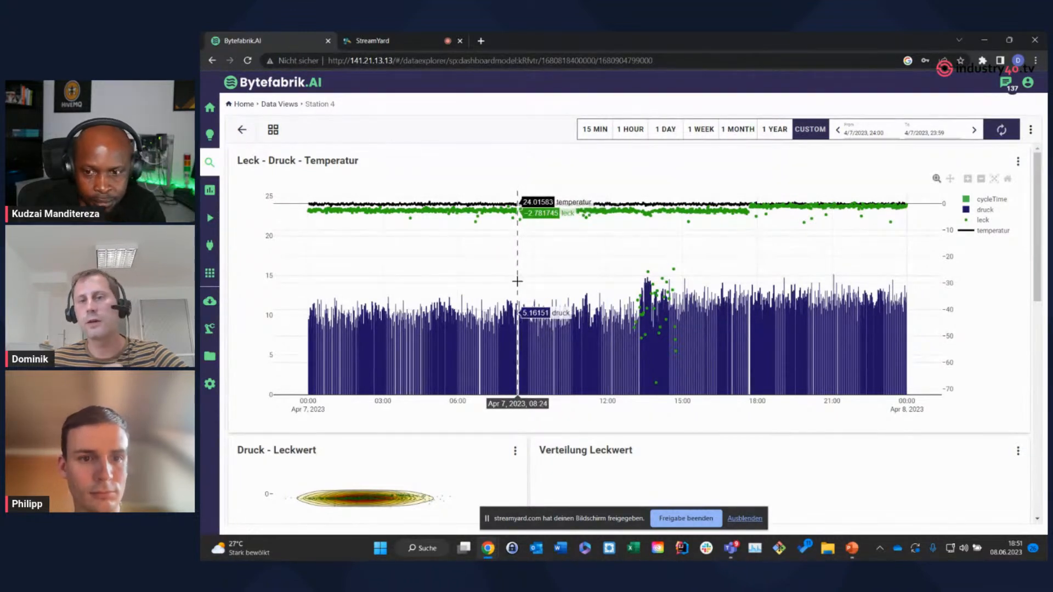
scroll(787, 362, down, 1)
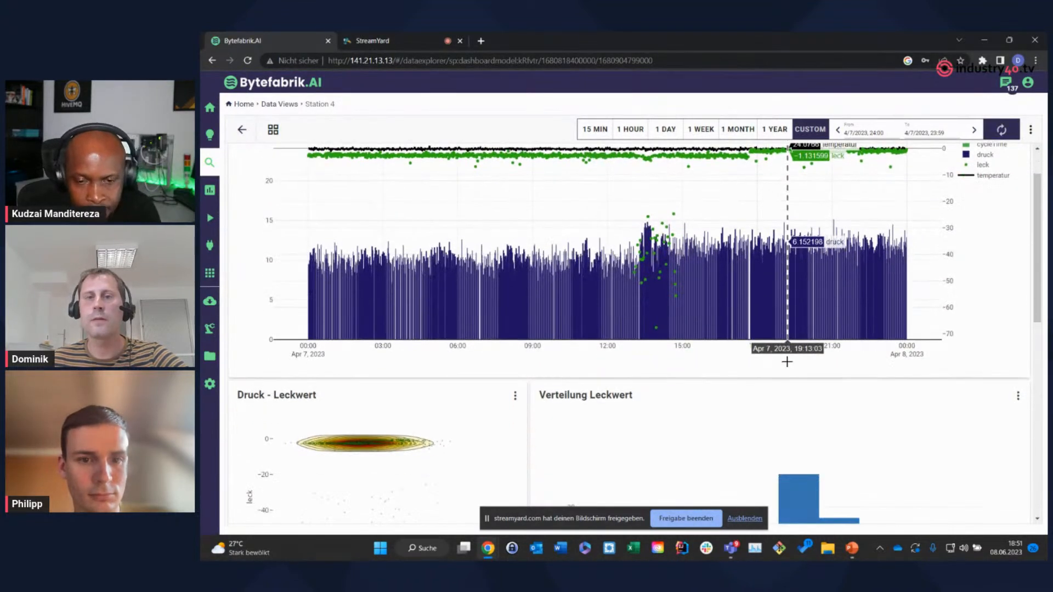
scroll(787, 362, up, 1)
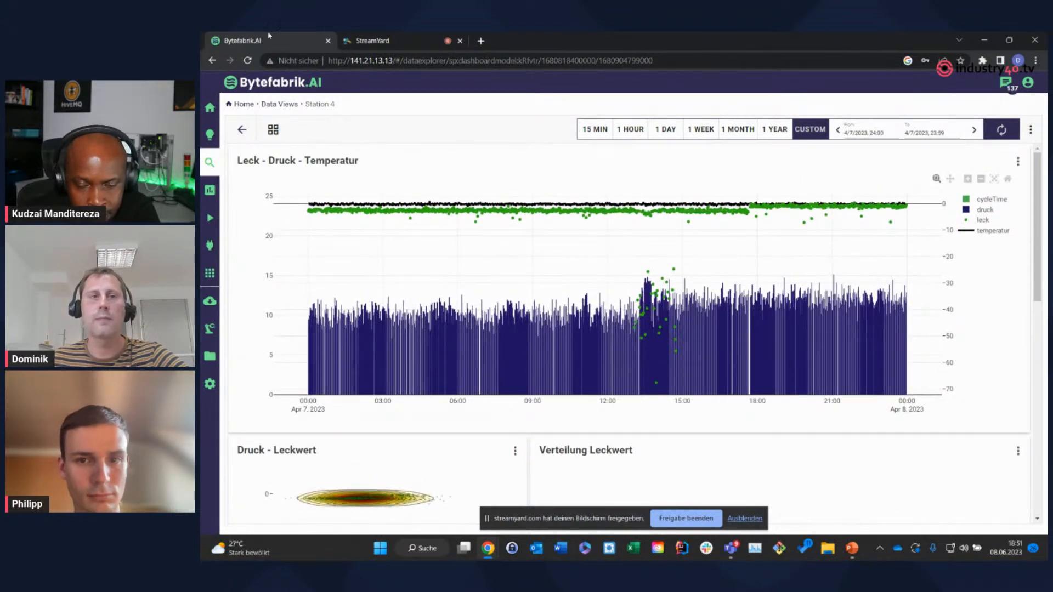
Return to the Station 4 insights, list its produced parts, review the first part's activities at each station and close the details
click(211, 60)
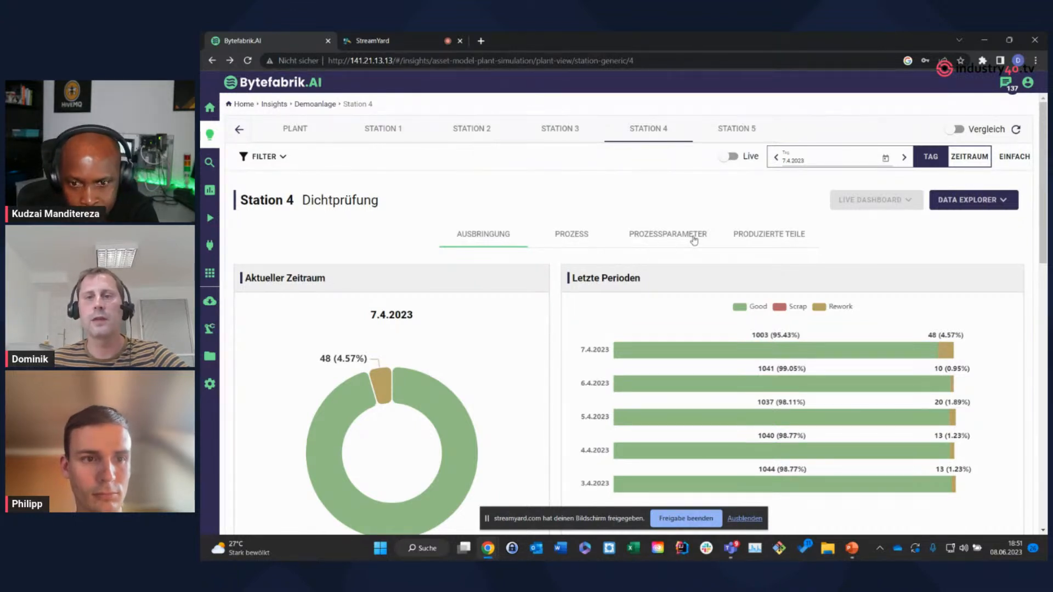
click(756, 237)
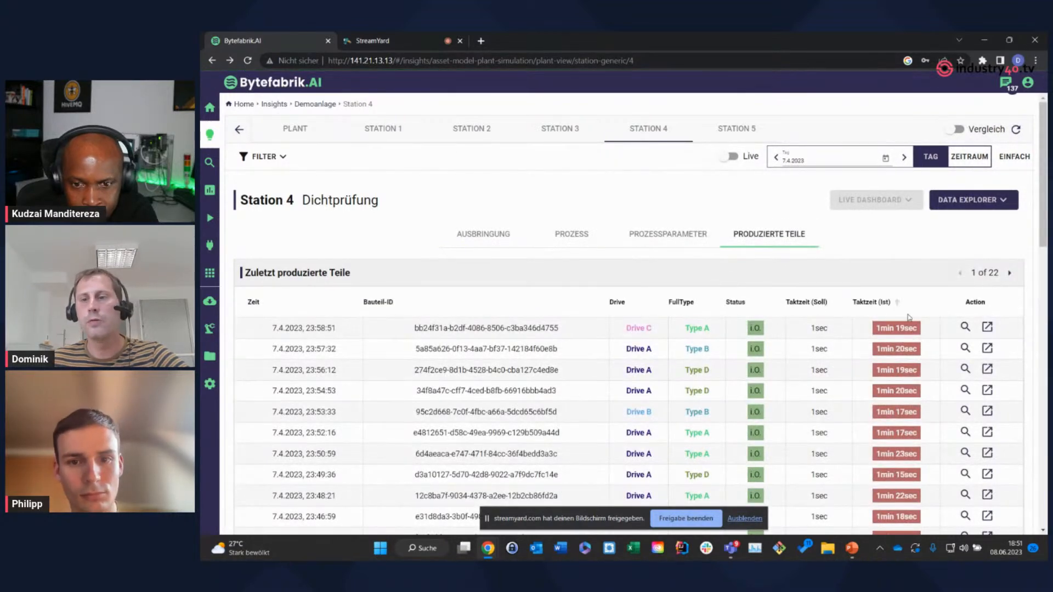
click(965, 328)
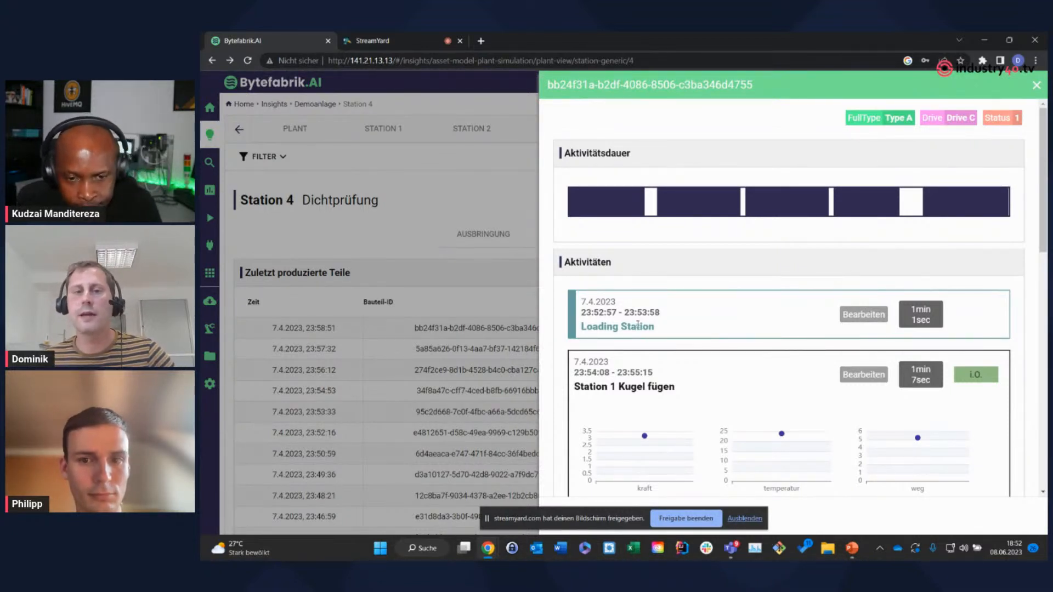
scroll(639, 324, down, 1)
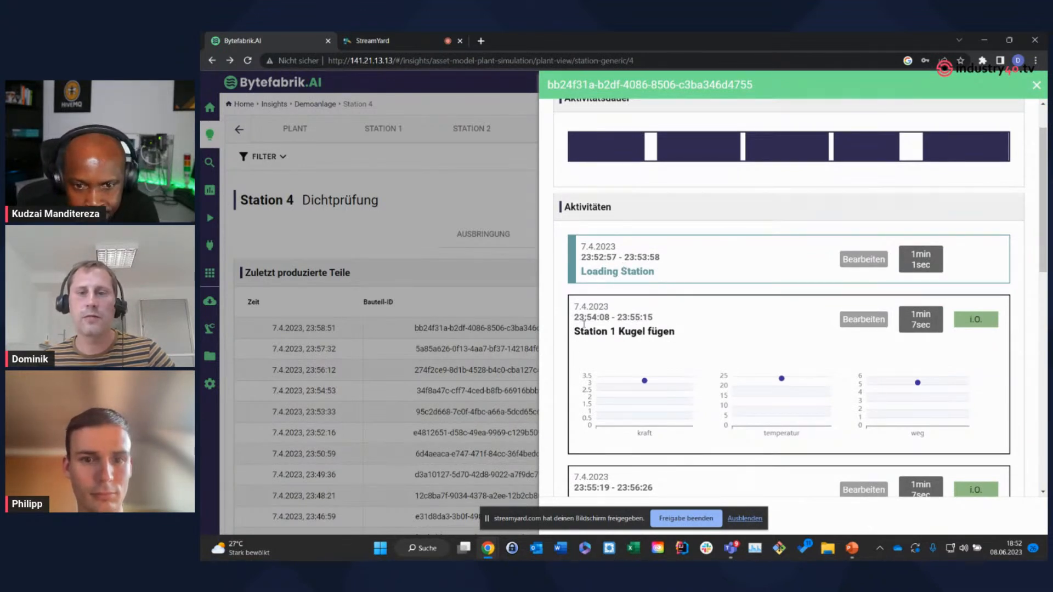
scroll(639, 282, down, 2)
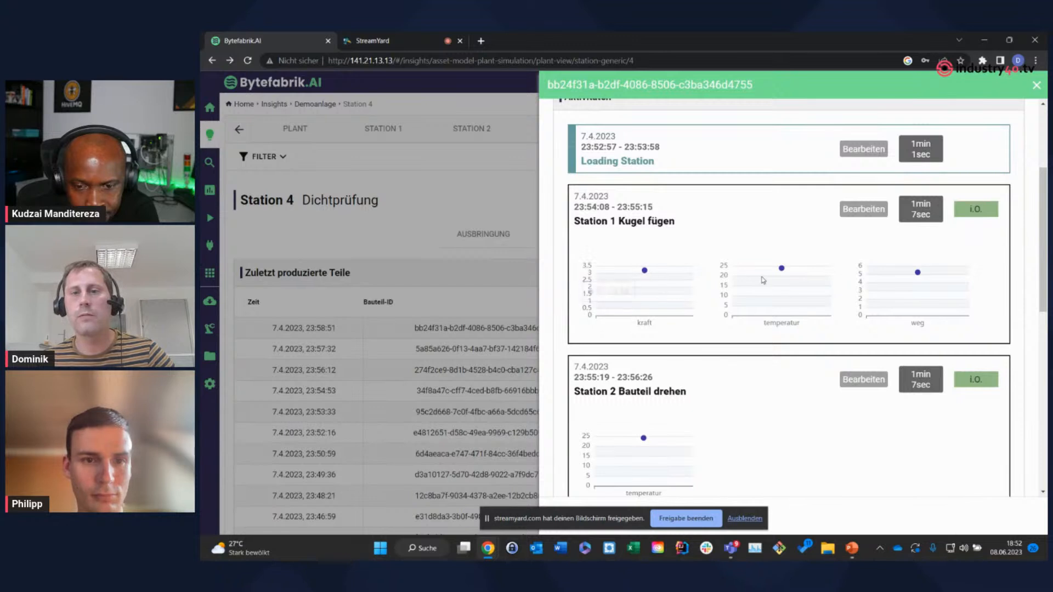
scroll(750, 297, down, 3)
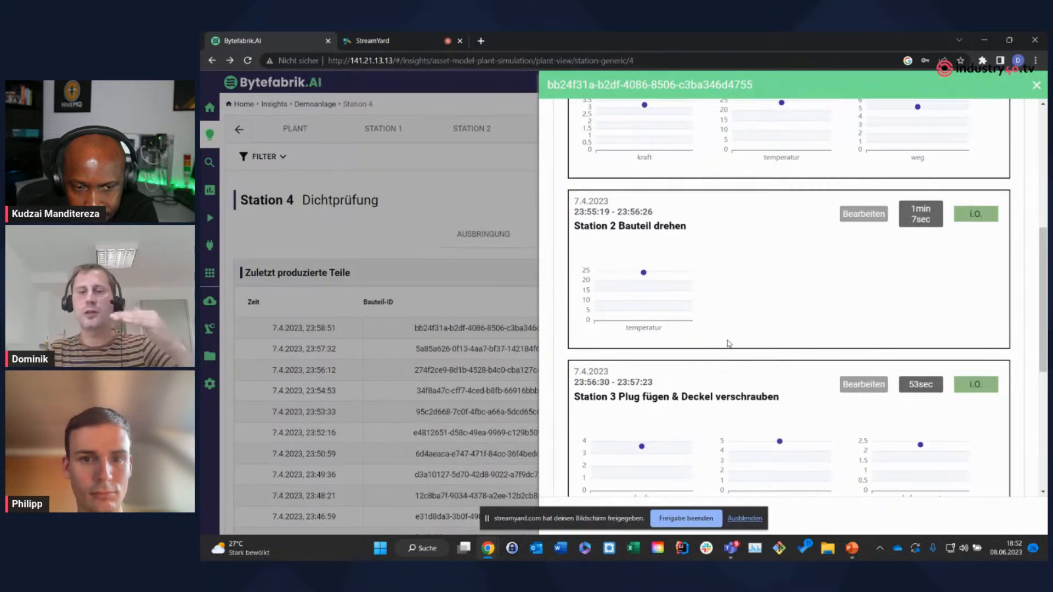
scroll(728, 343, down, 3)
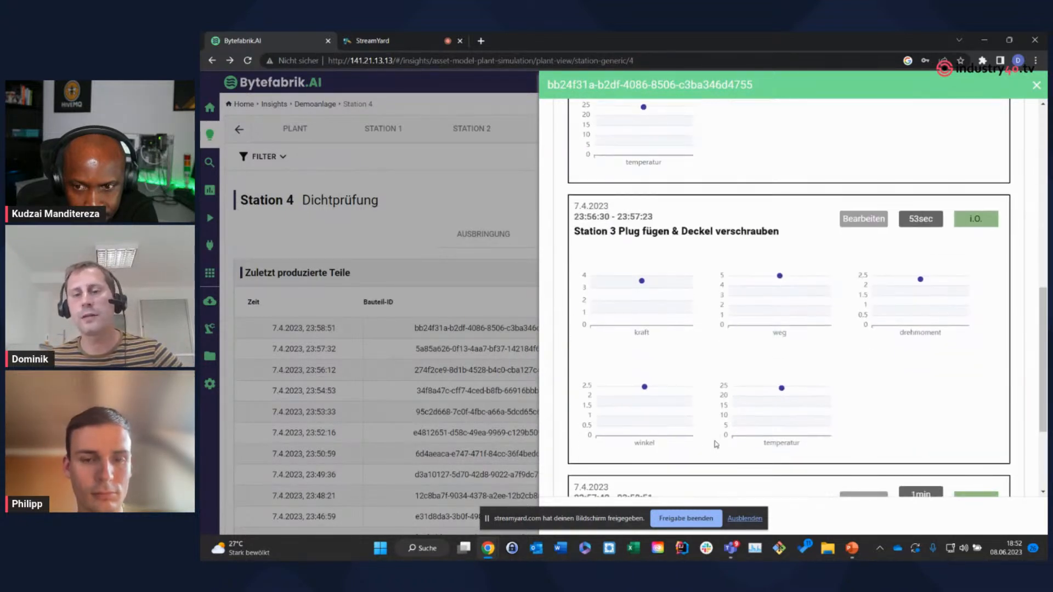
click(1036, 86)
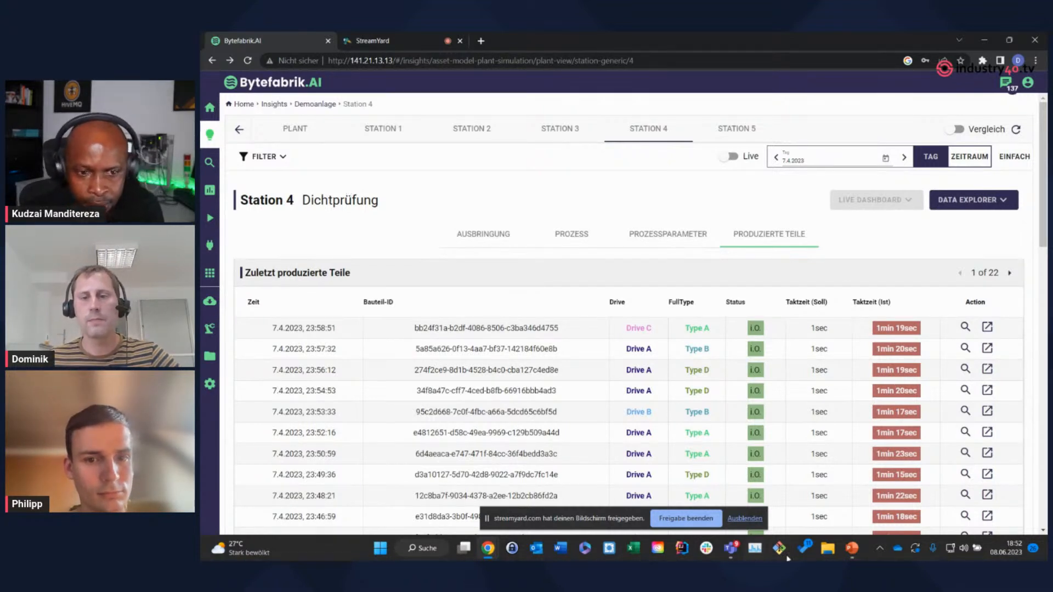
Switch to PowerPoint, start the slide show from the "Demo!" slide and present the "Technical integration" slide
key(alt+Tab)
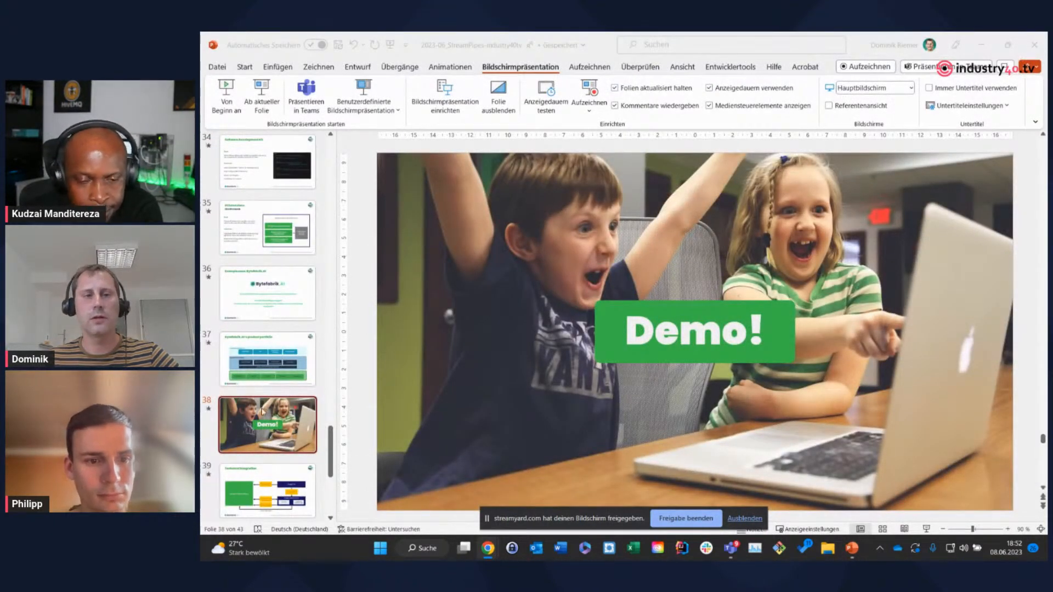
click(923, 530)
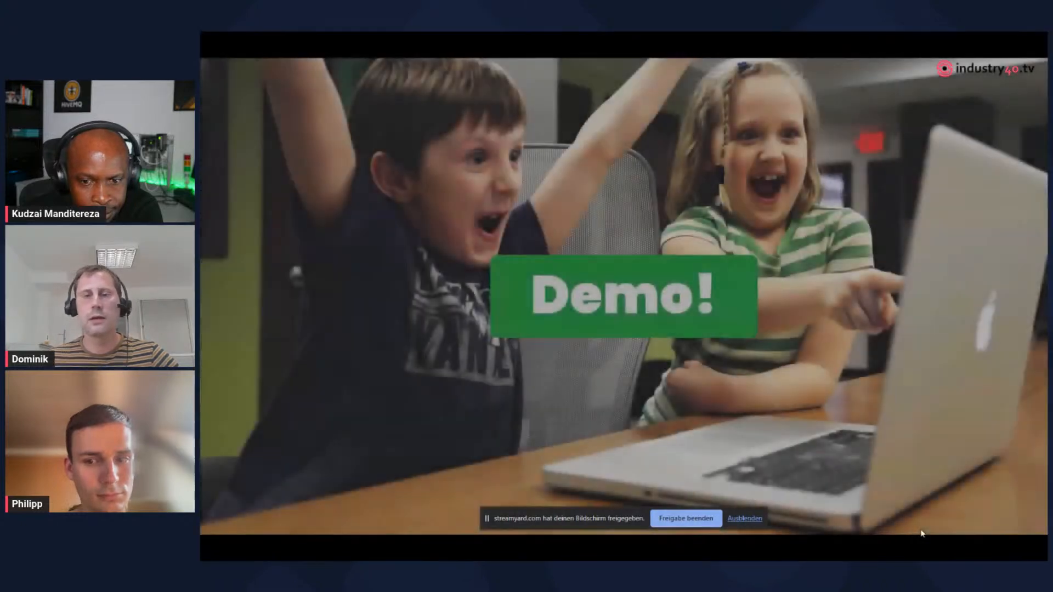
key(Right)
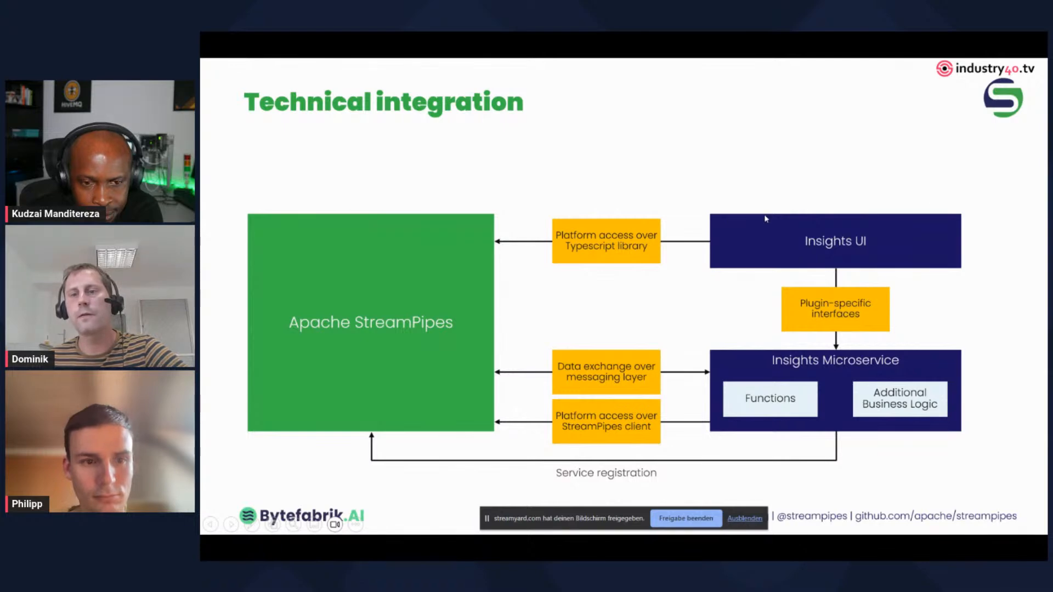
click(803, 243)
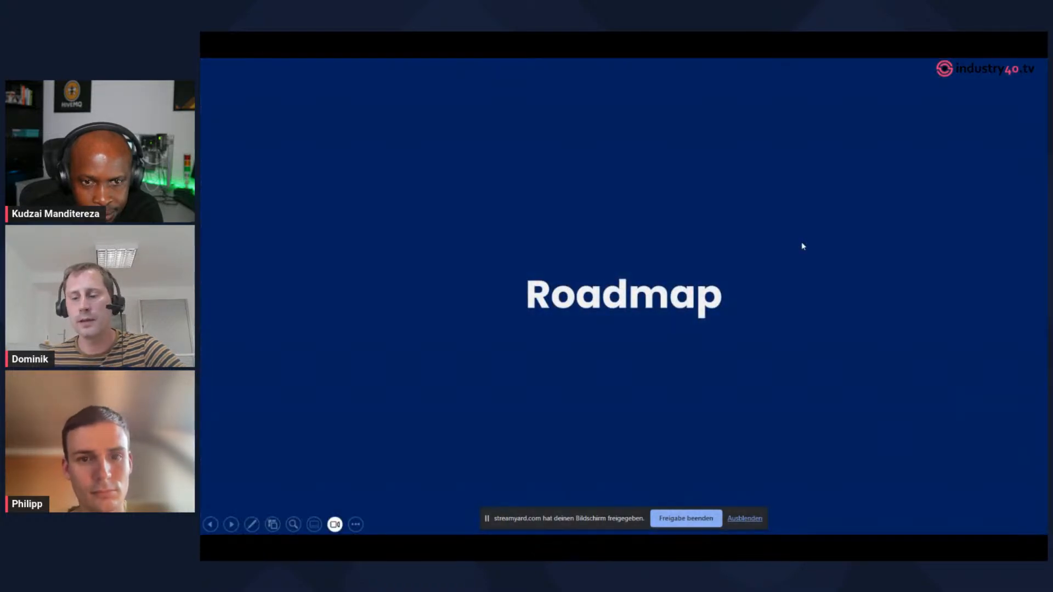
key(Left)
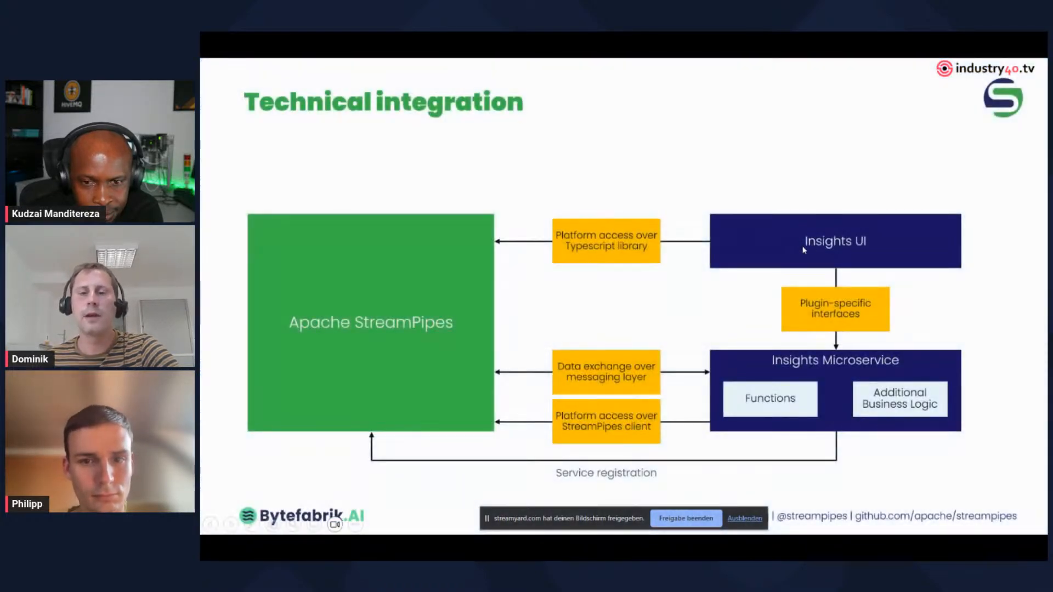